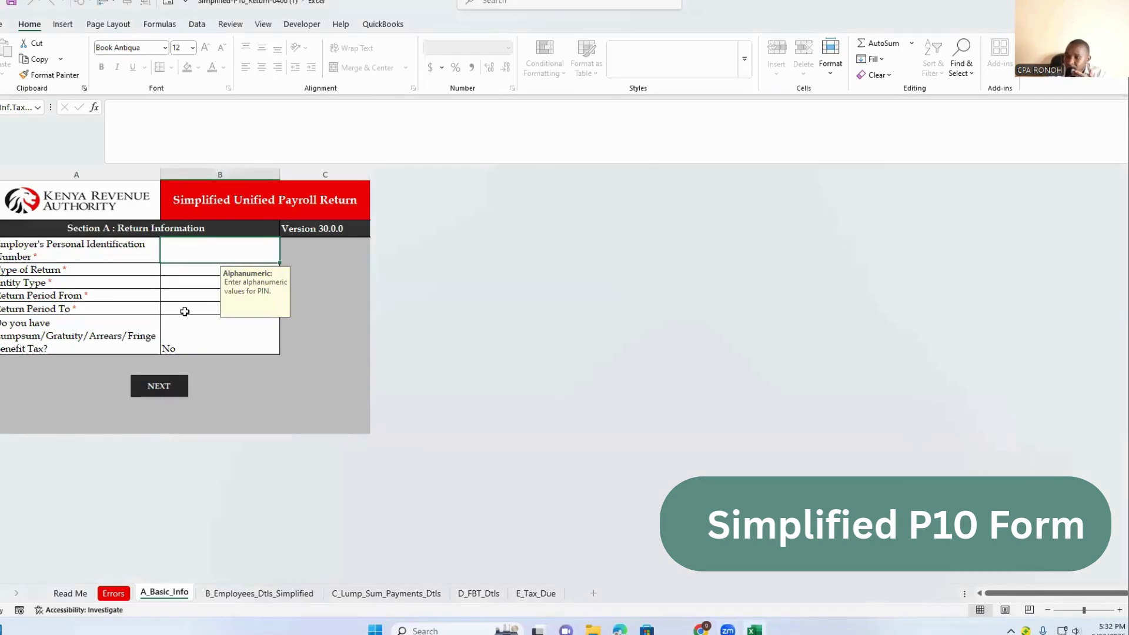
- Set Type of Return to Original and Entity Type to Head Office
{"action": "left_click", "coordinate": [185, 270]}
{"action": "left_click", "coordinate": [188, 253]}
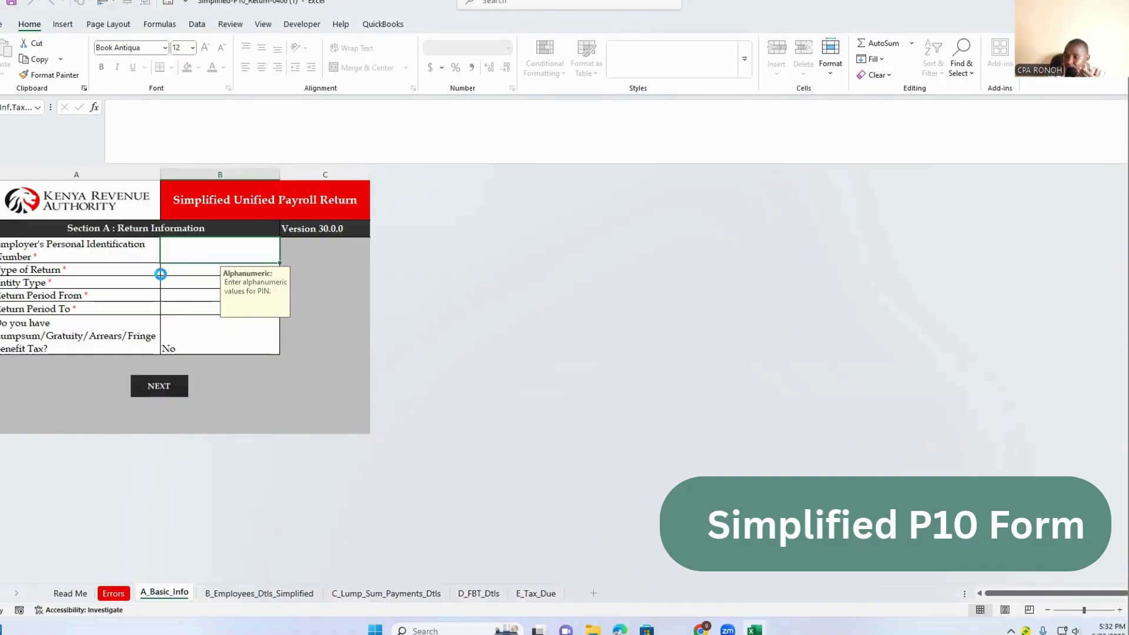
{"action": "left_click", "coordinate": [163, 271]}
{"action": "left_click", "coordinate": [284, 269]}
{"action": "left_click", "coordinate": [176, 280]}
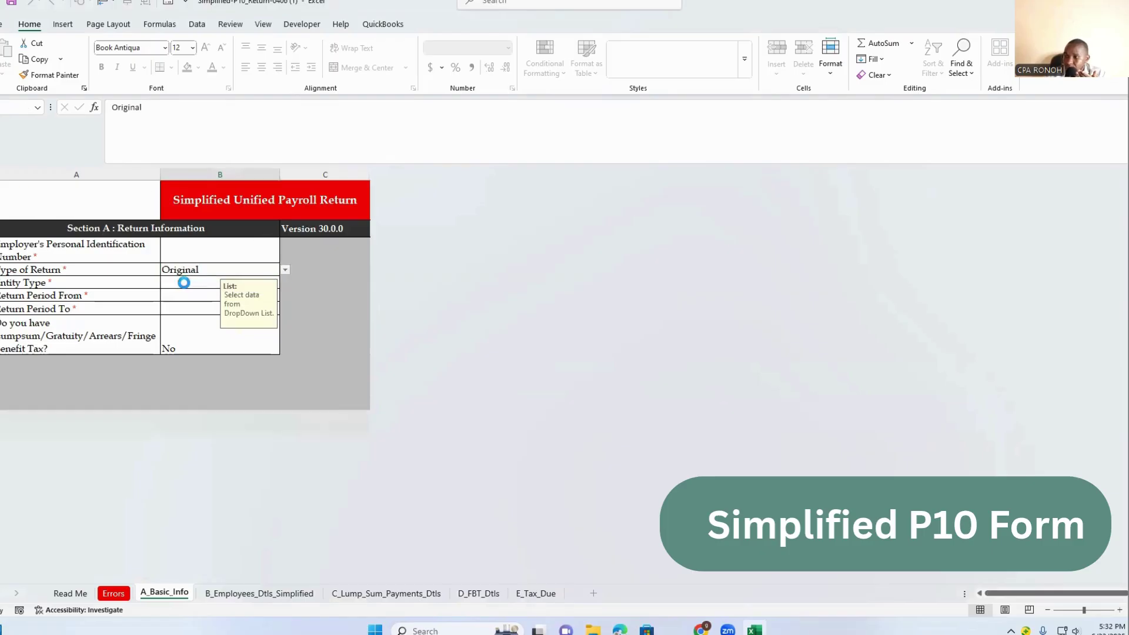
{"action": "left_click", "coordinate": [253, 284]}
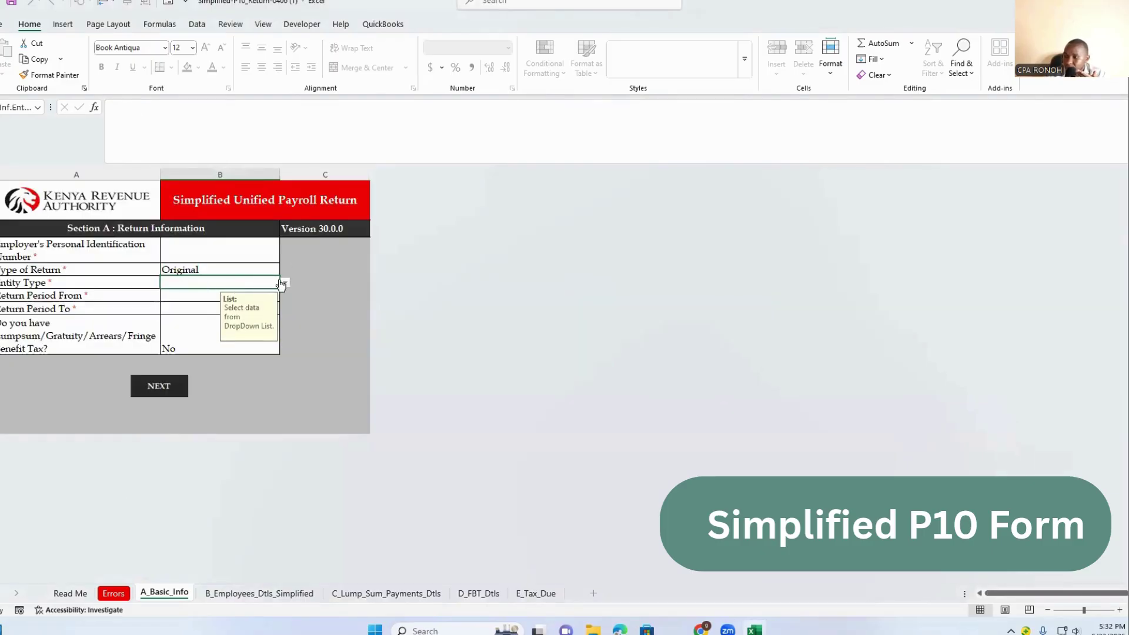
{"action": "left_click", "coordinate": [285, 283]}
{"action": "left_click", "coordinate": [183, 292]}
- Enter the return period from 01/06/2025 to 30/06/2025
{"action": "left_click", "coordinate": [178, 295]}
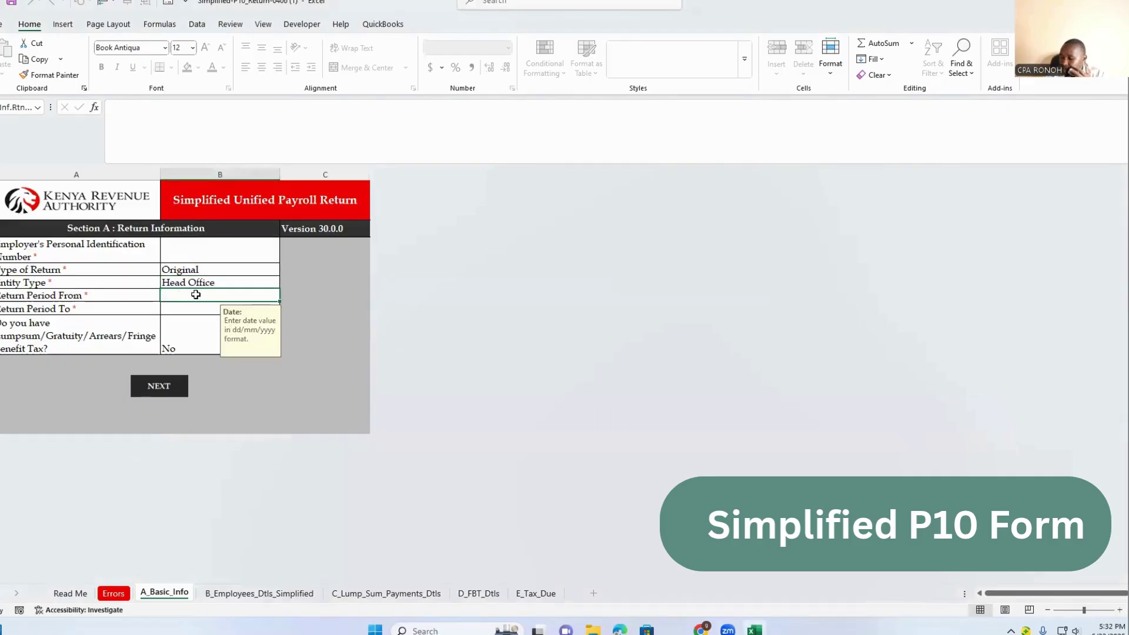
{"action": "type", "text": "0"}
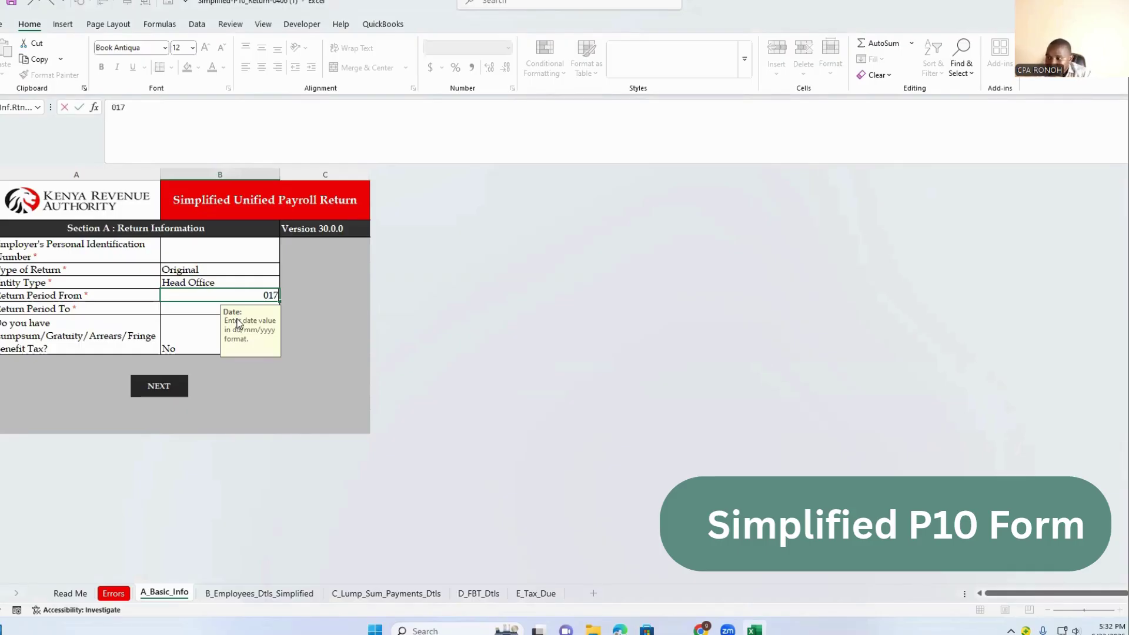
{"action": "type", "text": "1/"}
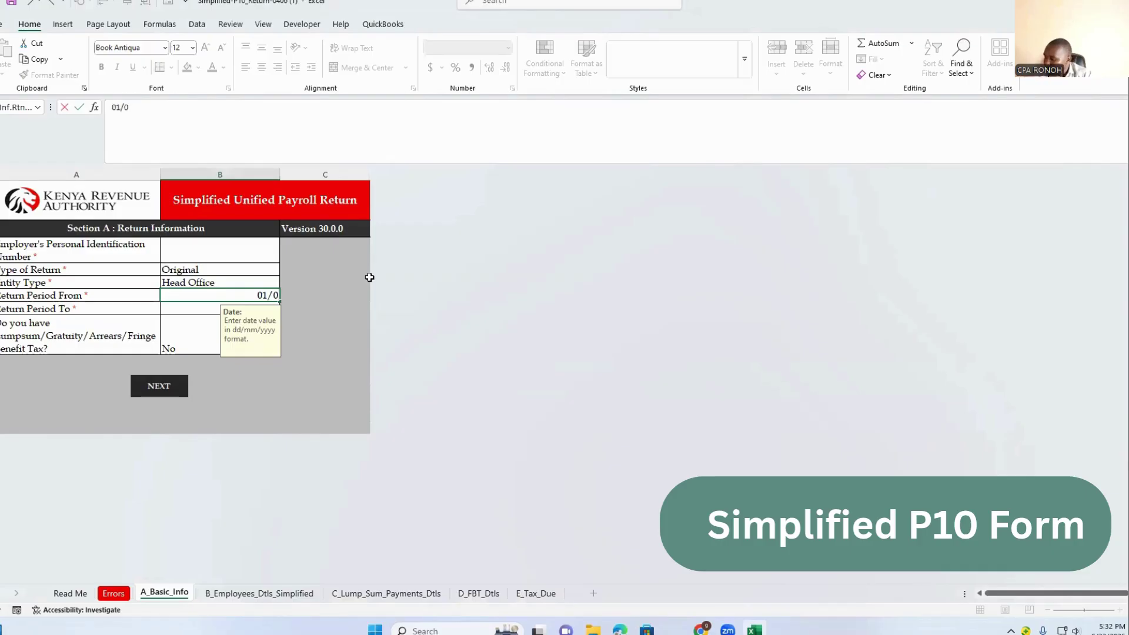
{"action": "type", "text": "06/2025"}
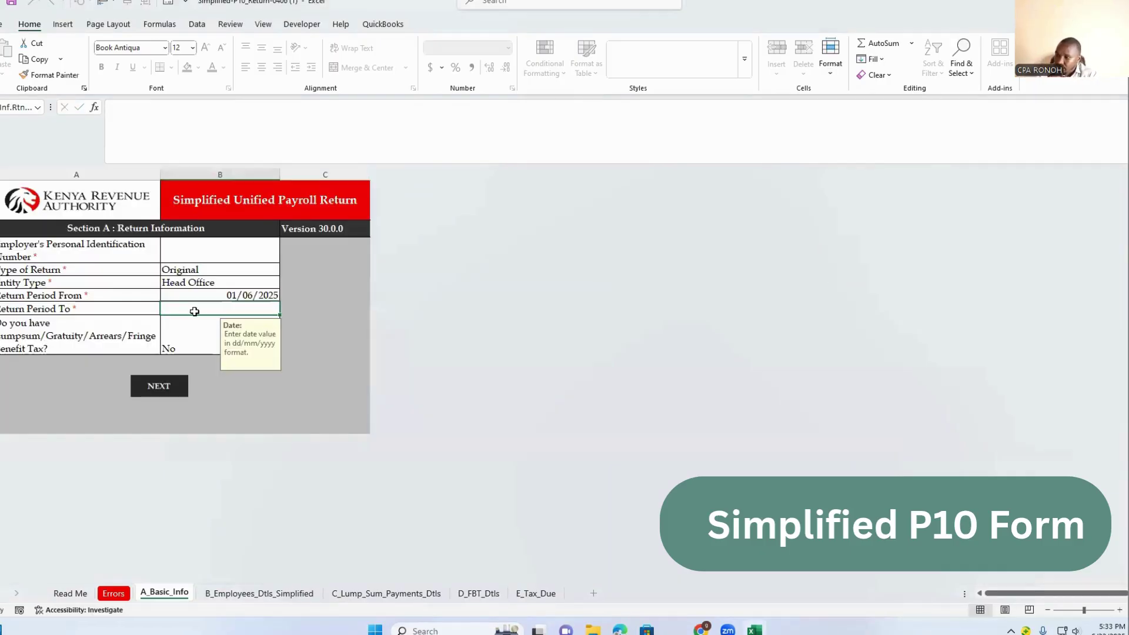
{"action": "type", "text": "30"}
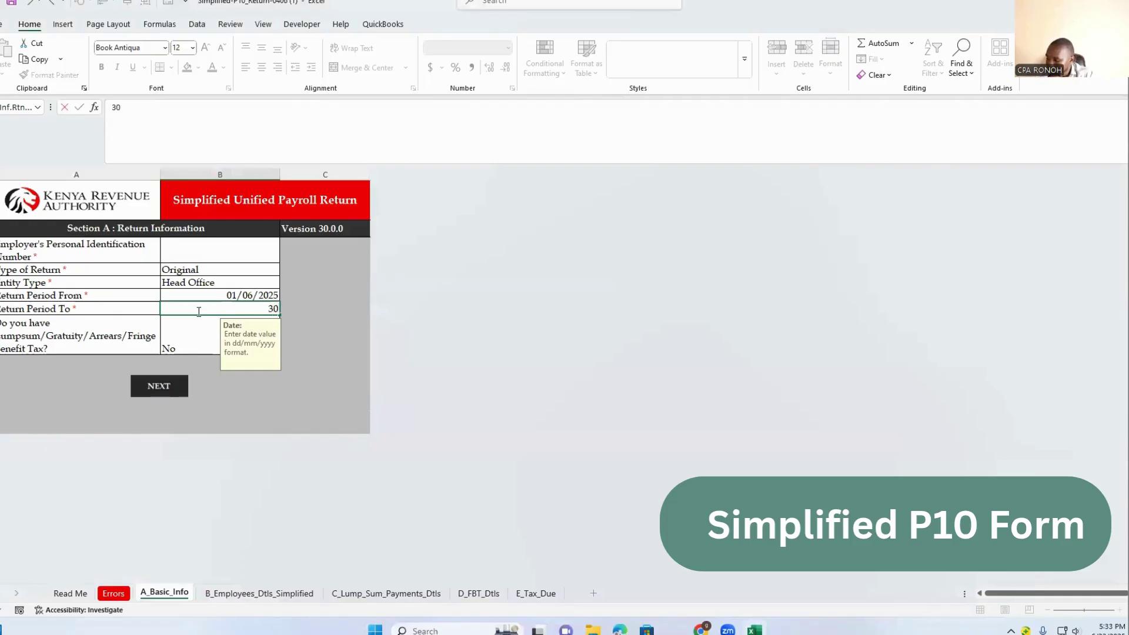
{"action": "type", "text": "/06/"}
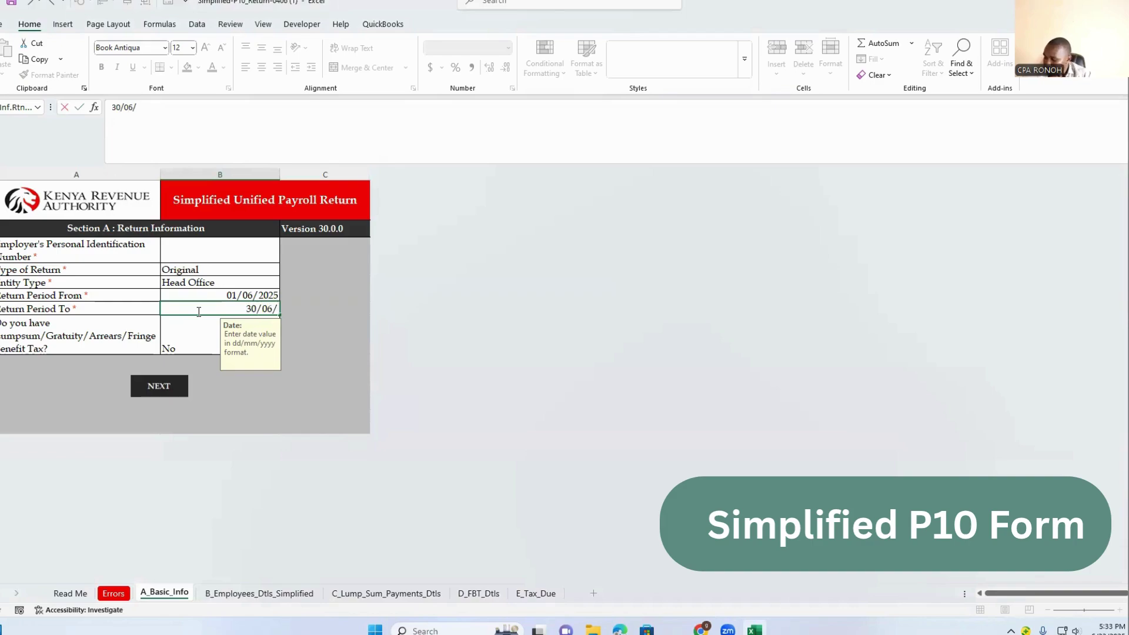
{"action": "type", "text": "2025"}
{"action": "left_click", "coordinate": [207, 331]}
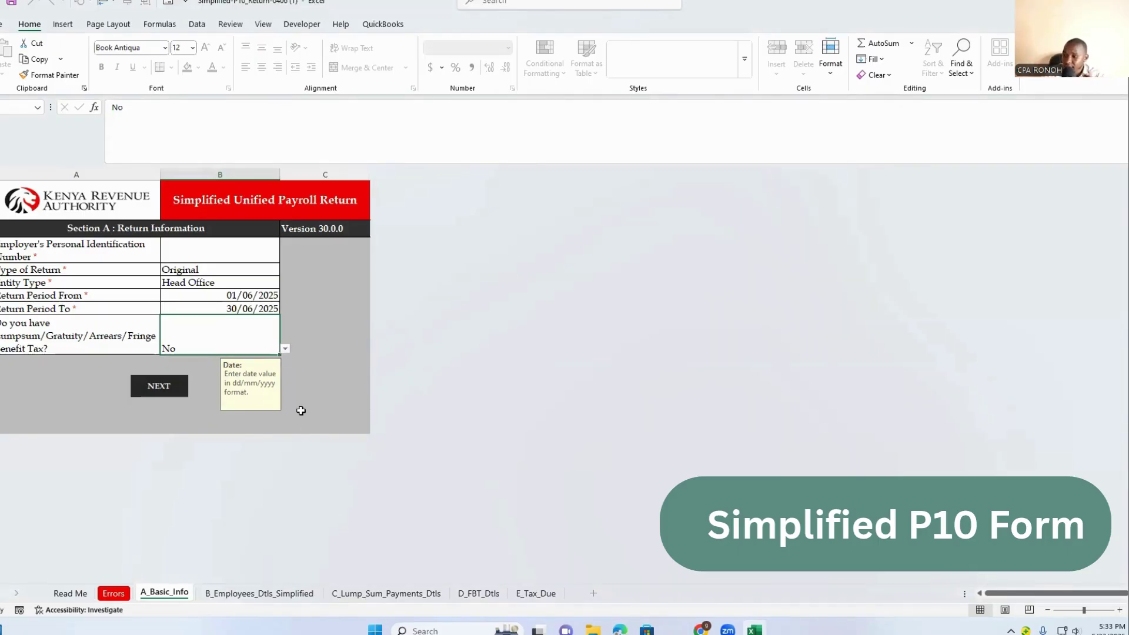
- Answer No to the lumpsum/gratuity/arrears/fringe benefit tax question
{"action": "left_click", "coordinate": [286, 350]}
{"action": "left_click", "coordinate": [184, 367]}
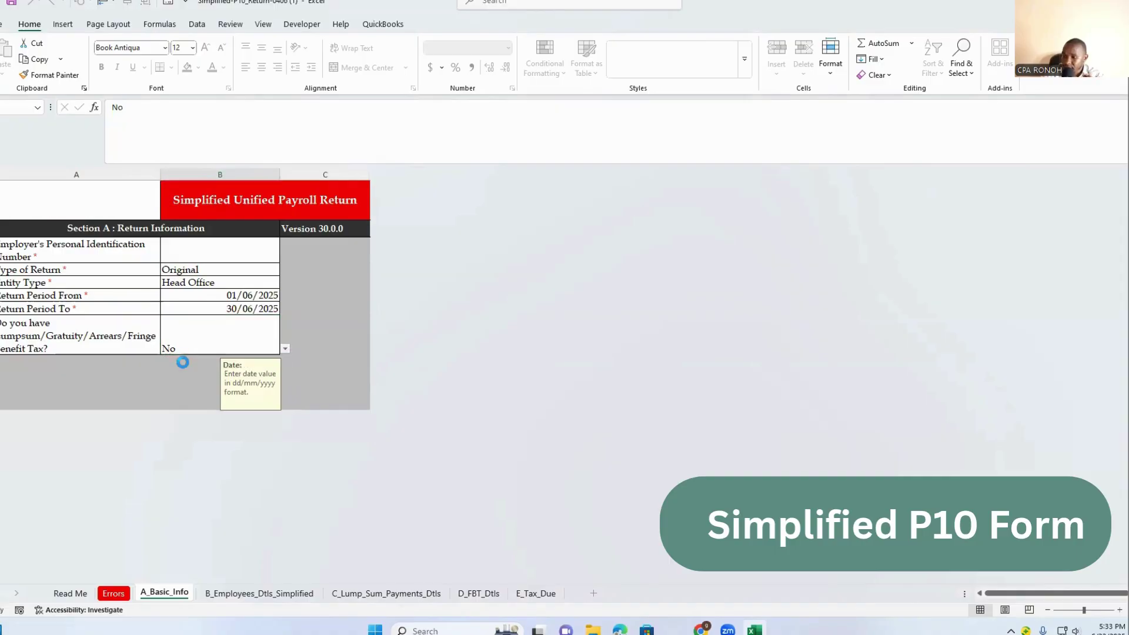
{"action": "left_click", "coordinate": [285, 349]}
{"action": "left_click", "coordinate": [464, 385]}
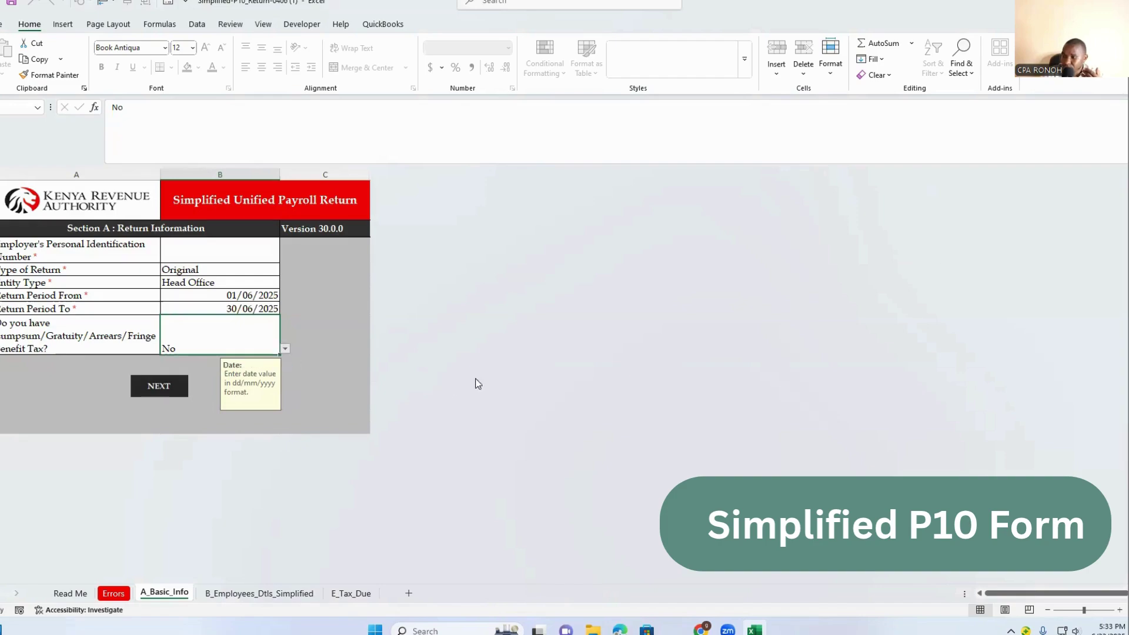
- On B_Employees_Dtls_Simplified, set the first employee's Persons With Disability from Yes to No
{"action": "left_click", "coordinate": [237, 594]}
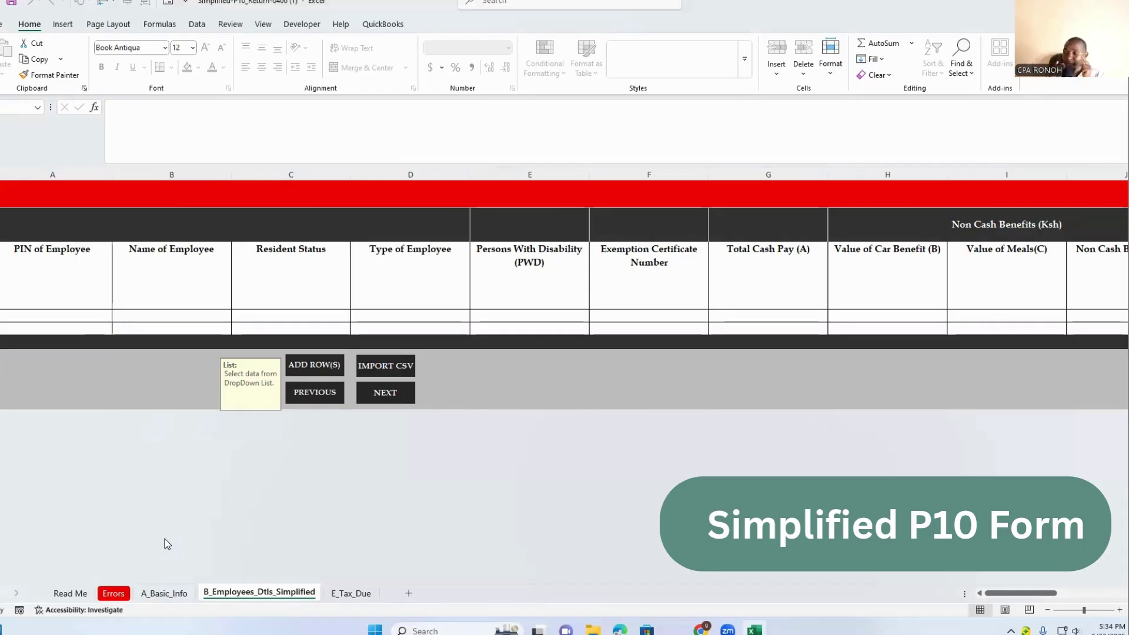
{"action": "left_click", "coordinate": [556, 316]}
{"action": "left_click", "coordinate": [594, 316]}
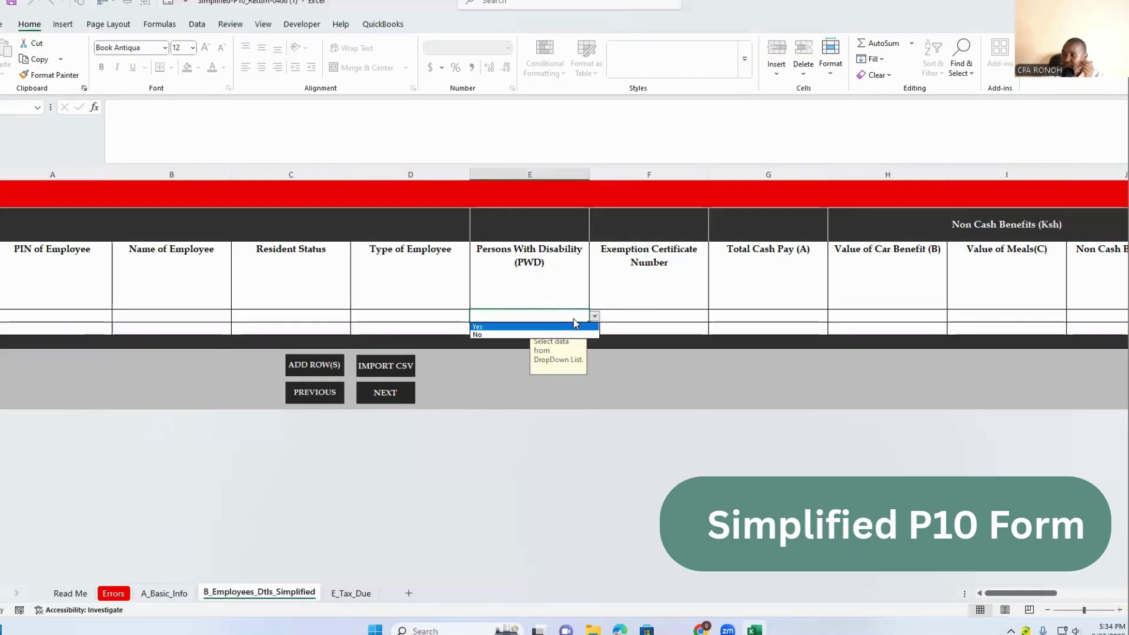
{"action": "left_click", "coordinate": [488, 327]}
{"action": "left_click", "coordinate": [638, 315]}
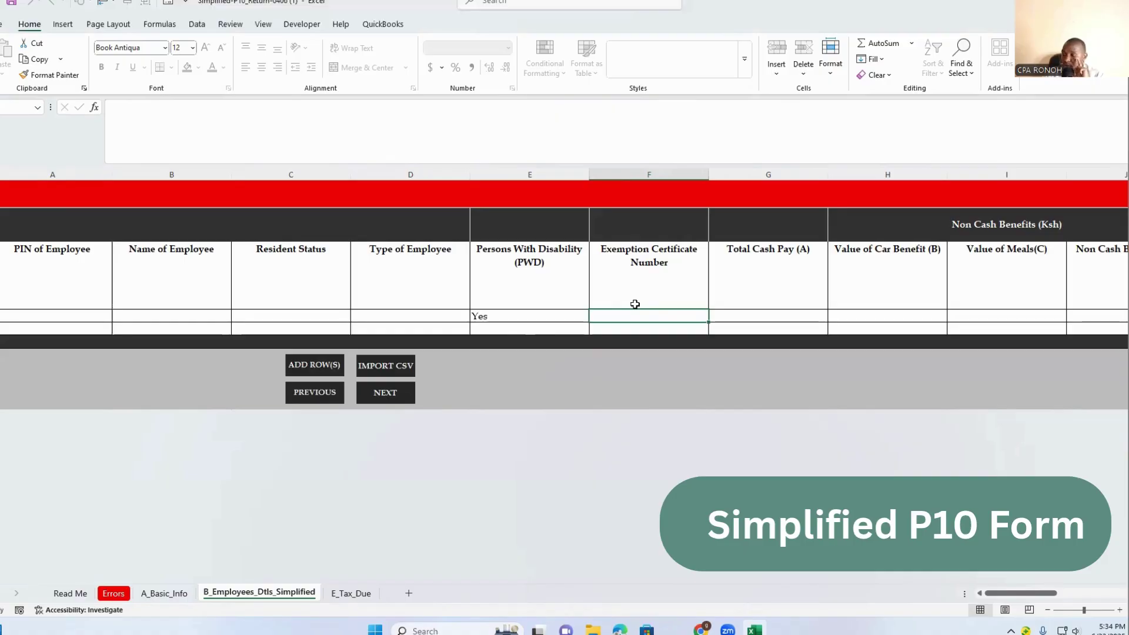
{"action": "left_click", "coordinate": [563, 316]}
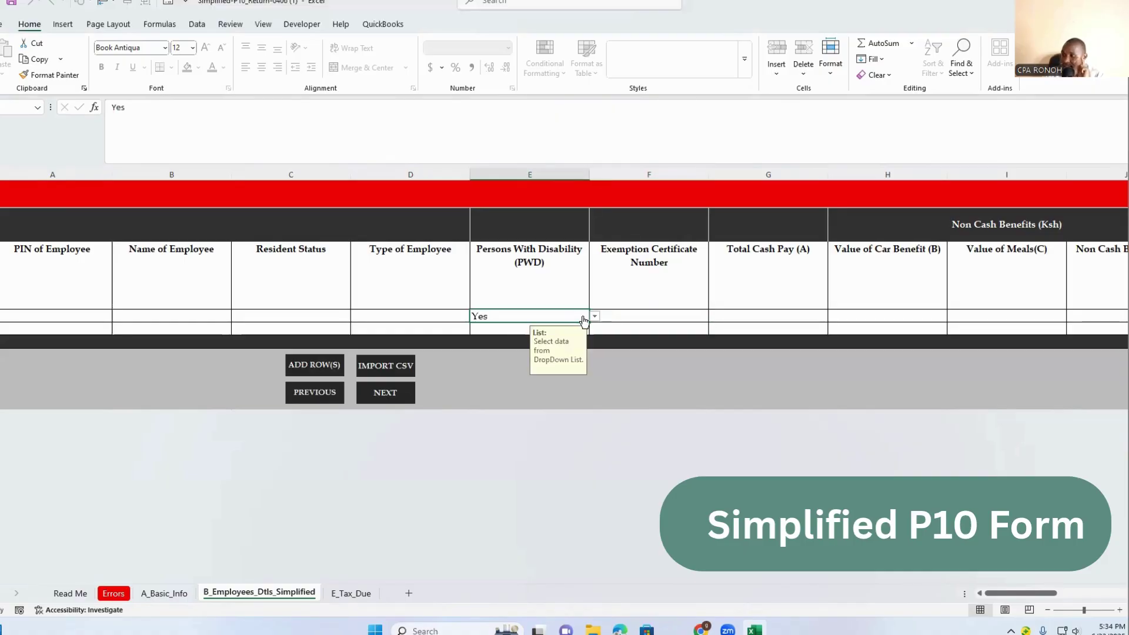
{"action": "left_click", "coordinate": [590, 317]}
{"action": "left_click", "coordinate": [488, 334]}
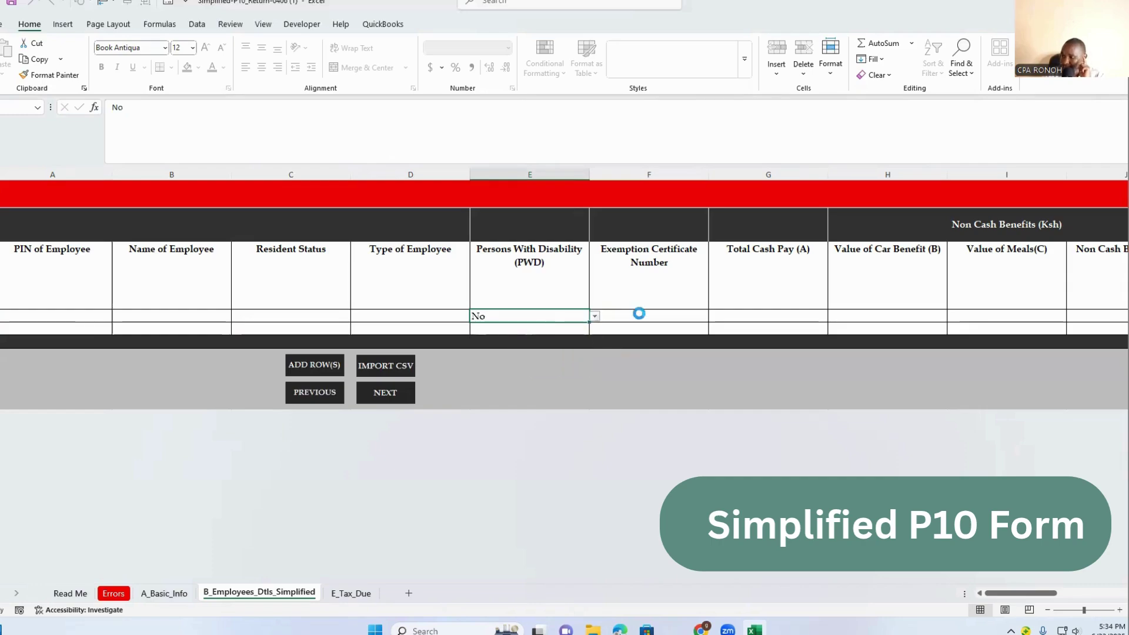
{"action": "left_click", "coordinate": [648, 315]}
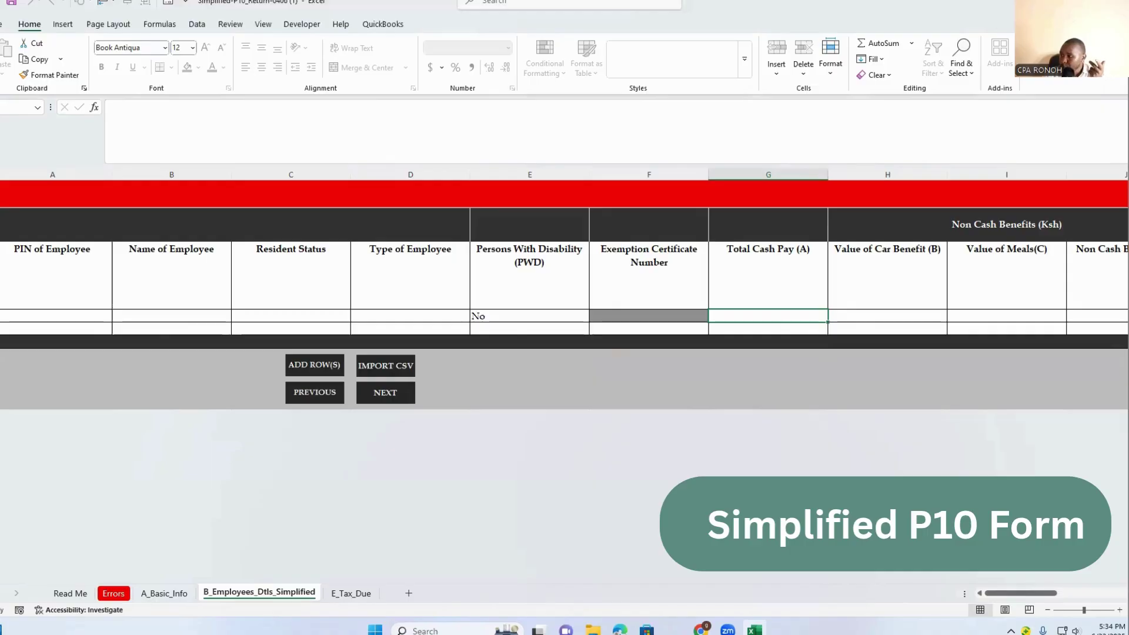
- Scroll right past Type of Housing, left unset, to the PAYE Tax and Self Assessed PAYE columns
{"action": "scroll", "coordinate": [522, 230], "scroll_direction": "right", "scroll_amount": 2}
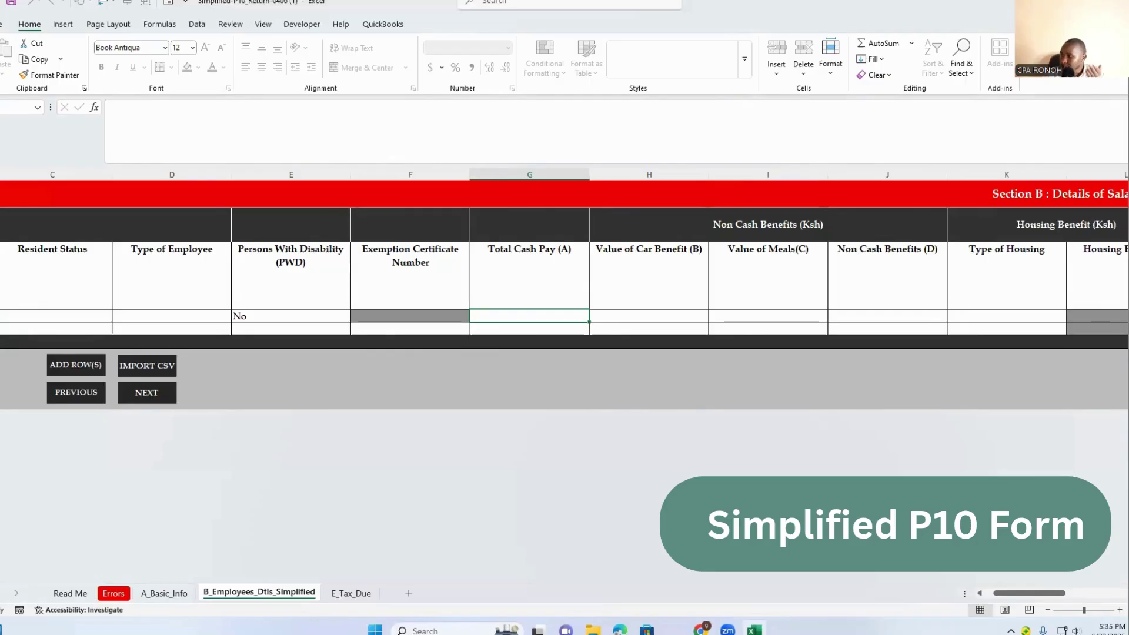
{"action": "scroll", "coordinate": [645, 418], "scroll_direction": "right", "scroll_amount": 3}
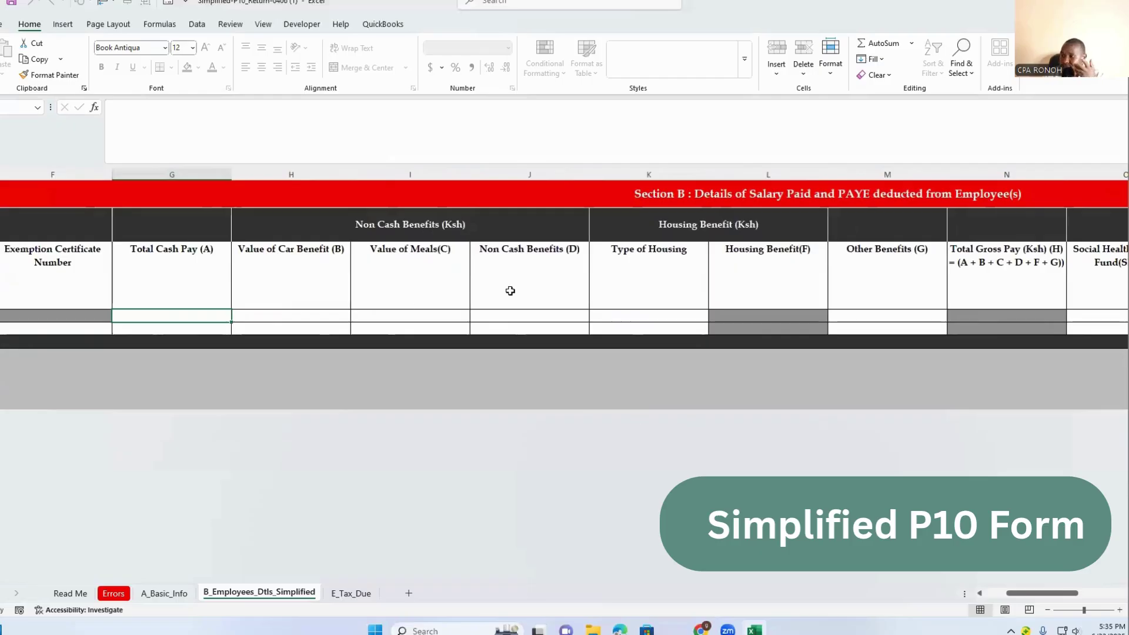
{"action": "left_click", "coordinate": [645, 316]}
{"action": "left_click", "coordinate": [713, 317]}
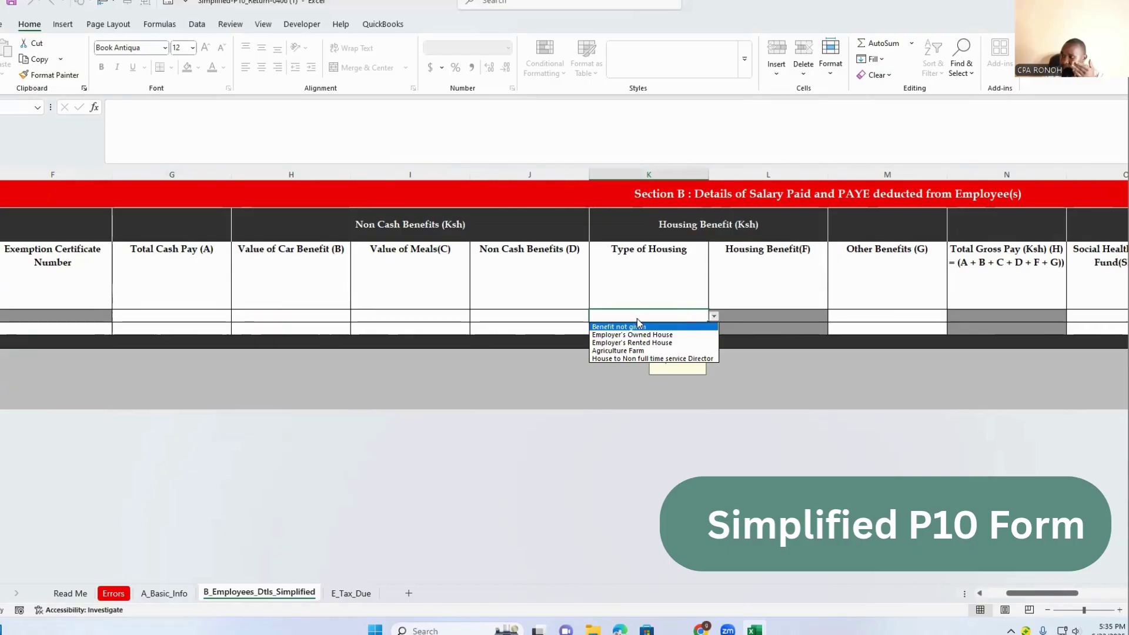
{"action": "left_click", "coordinate": [860, 309]}
{"action": "left_click", "coordinate": [859, 309]}
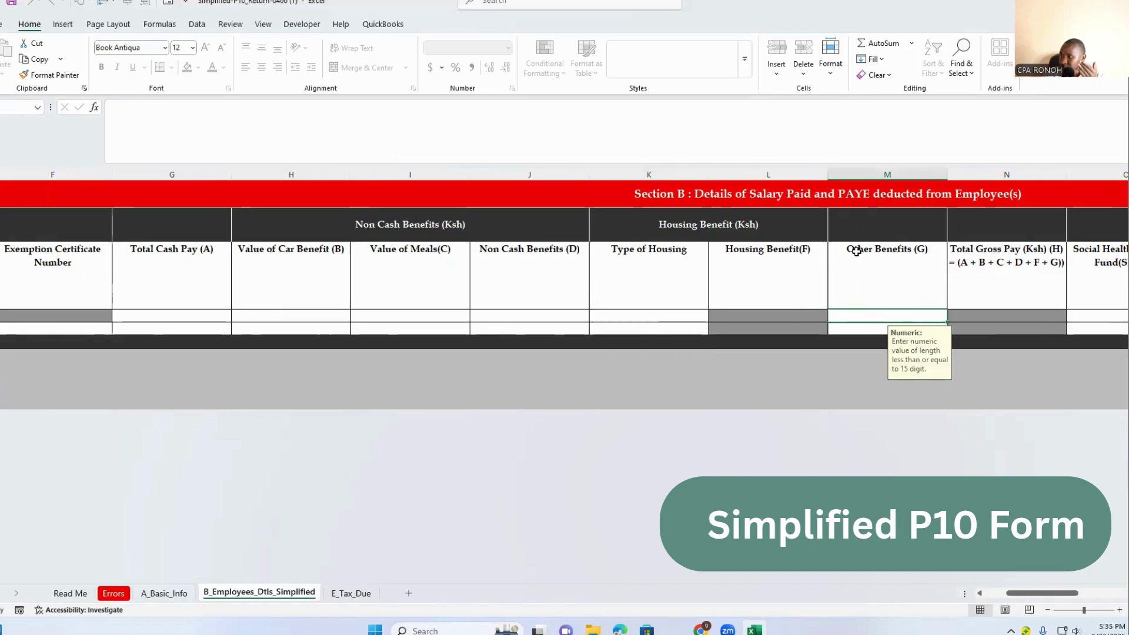
{"action": "scroll", "coordinate": [774, 418], "scroll_direction": "right", "scroll_amount": 4}
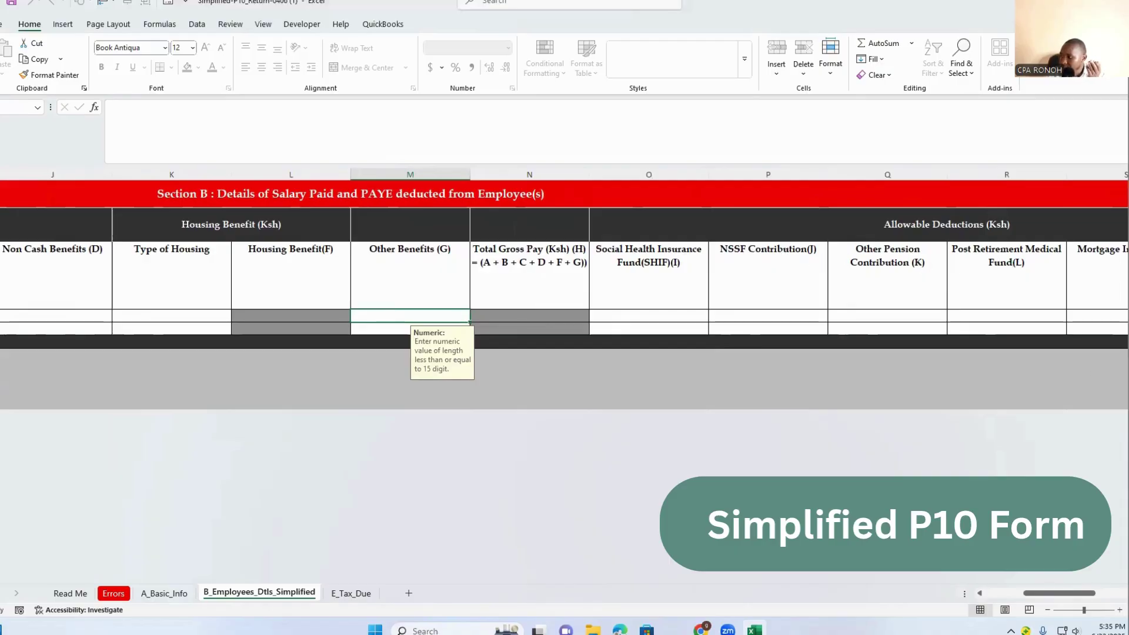
{"action": "scroll", "coordinate": [891, 237], "scroll_direction": "right", "scroll_amount": 2}
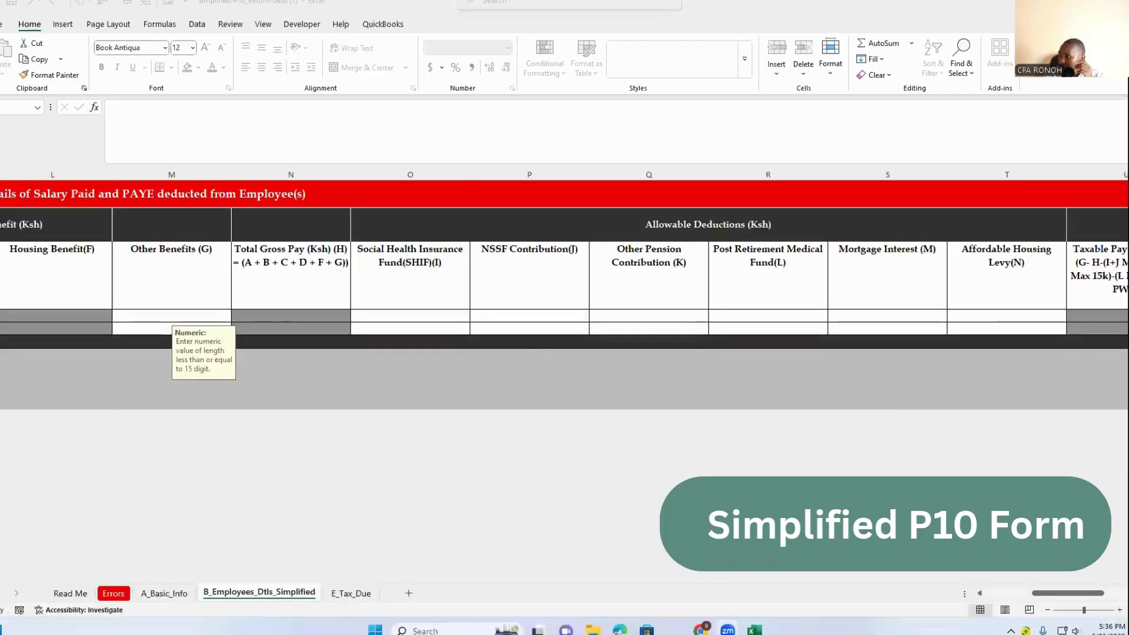
{"action": "left_click", "coordinate": [171, 316]}
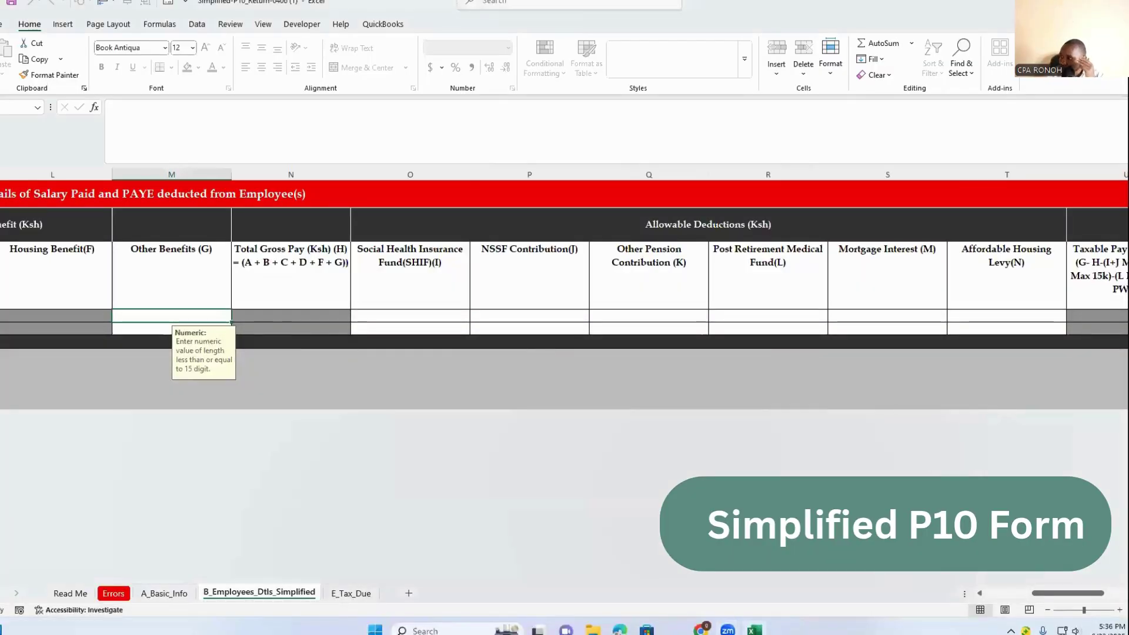
{"action": "scroll", "coordinate": [564, 270], "scroll_direction": "right", "scroll_amount": 4}
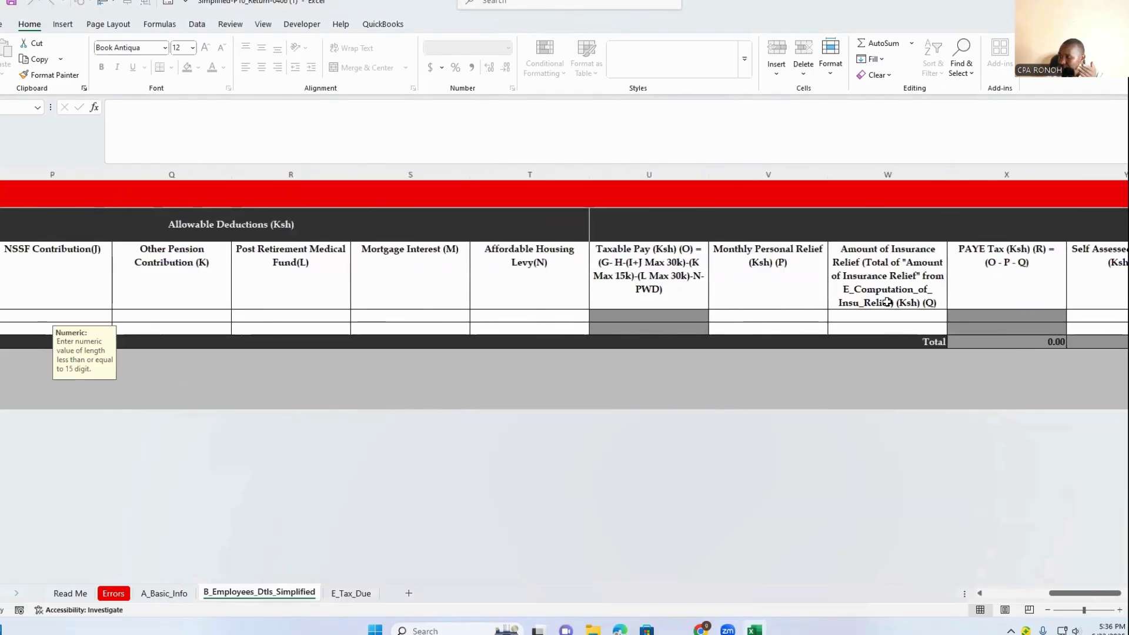
{"action": "scroll", "coordinate": [805, 283], "scroll_direction": "right", "scroll_amount": 2}
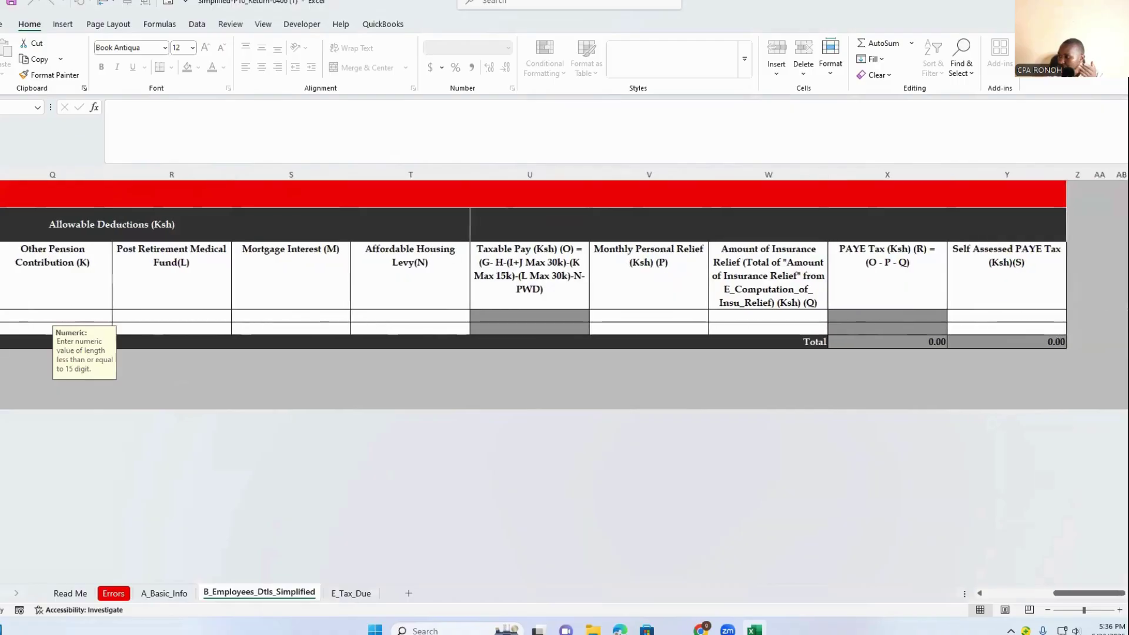
- Select PAYE Tax column X, then reopen B_Employees_Dtls_Simplified scrolled back to column A
{"action": "left_click", "coordinate": [757, 171]}
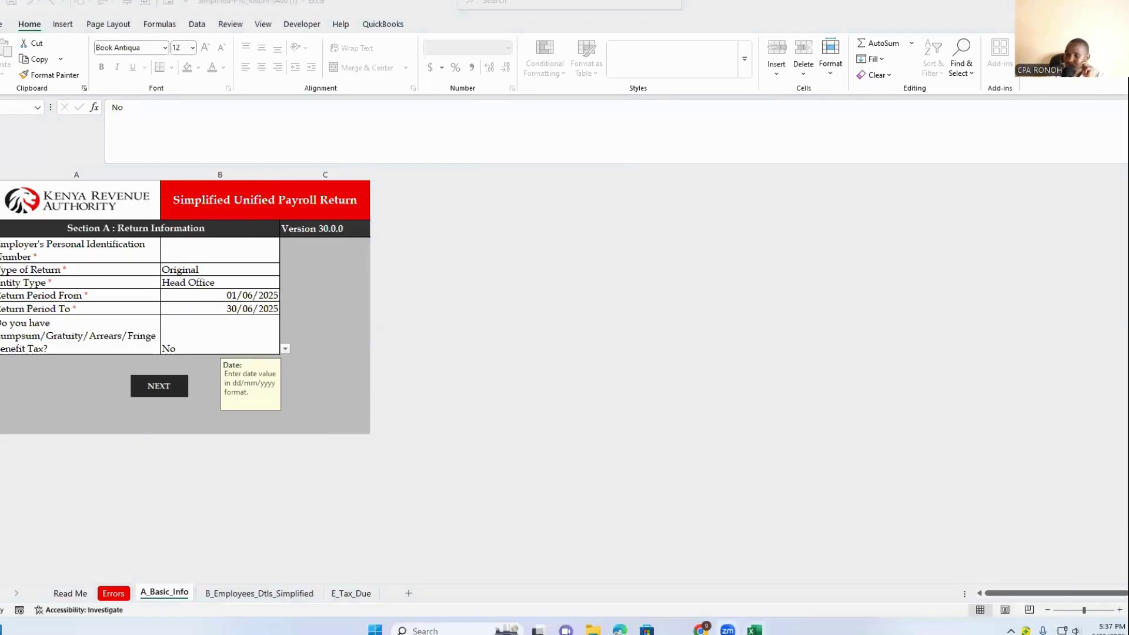
{"action": "left_click", "coordinate": [241, 595]}
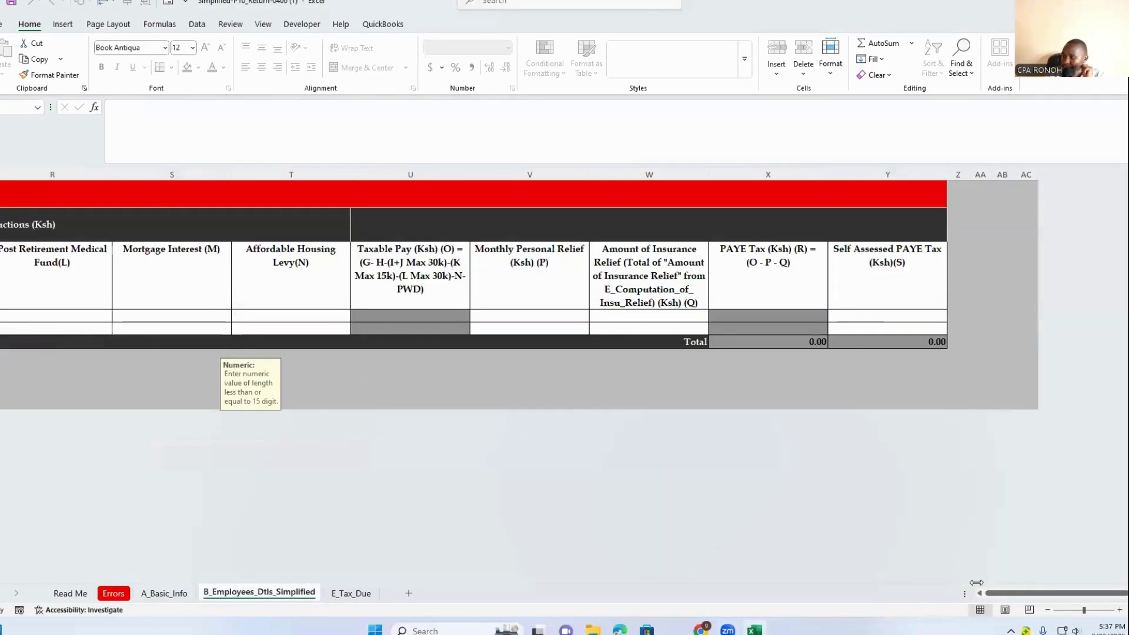
{"action": "scroll", "coordinate": [978, 589], "scroll_direction": "left", "scroll_amount": 5}
{"action": "scroll", "coordinate": [978, 589], "scroll_direction": "left", "scroll_amount": 10}
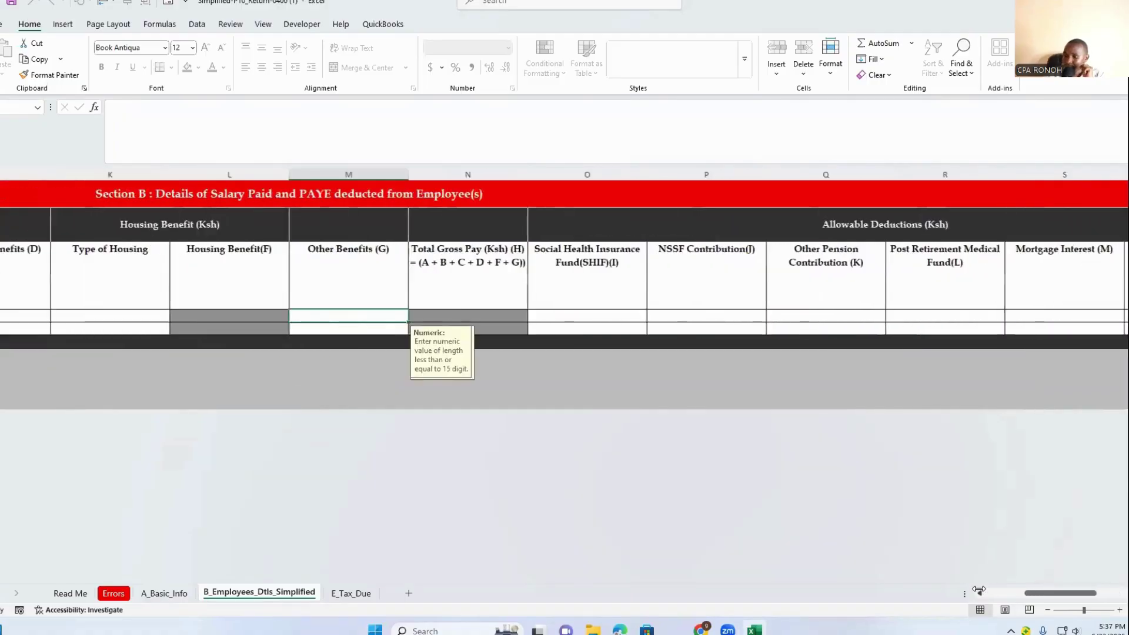
{"action": "scroll", "coordinate": [978, 590], "scroll_direction": "left", "scroll_amount": 2}
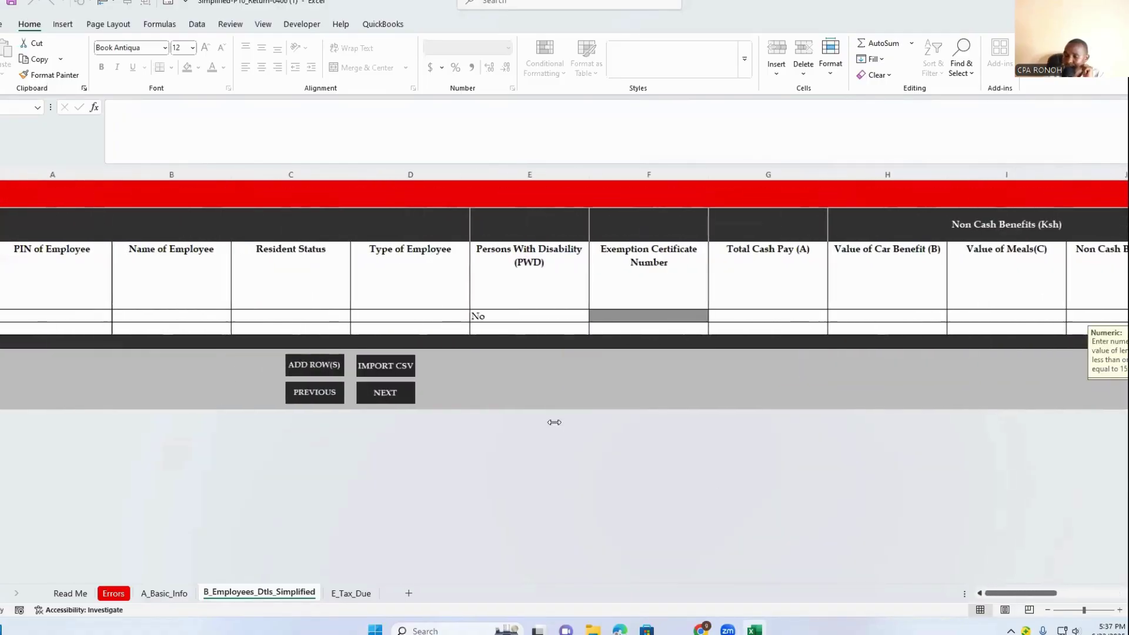
- Start IMPORT CSV and browse to C:\SERVER Gilsam\Gilsam Accounts\UPDATED PAYROLL
{"action": "left_click", "coordinate": [391, 363]}
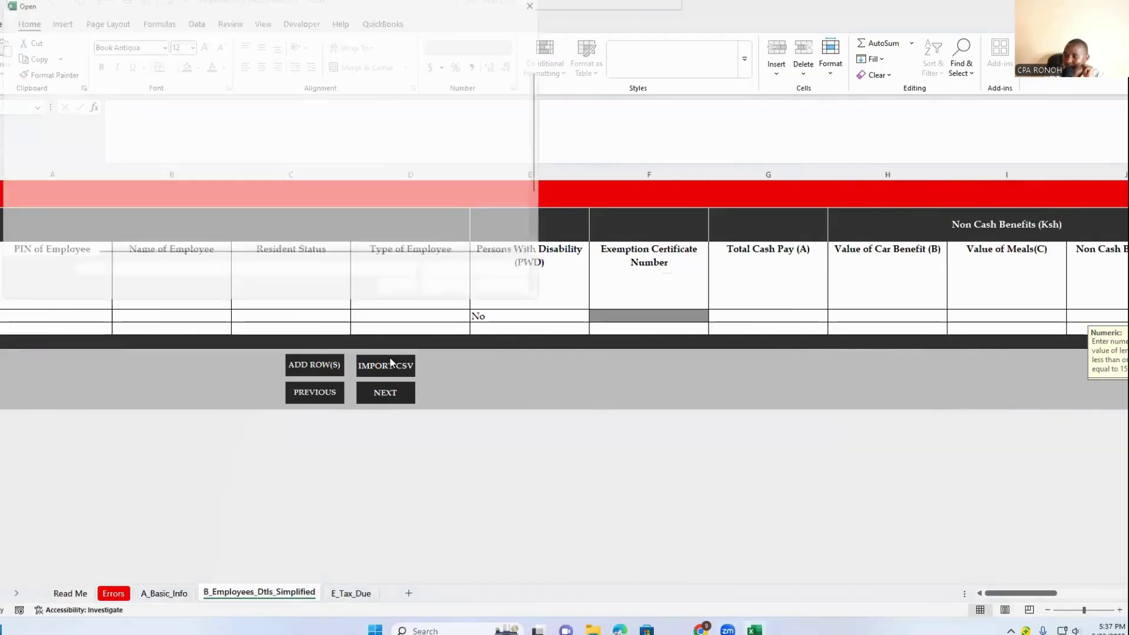
{"action": "left_click", "coordinate": [38, 256]}
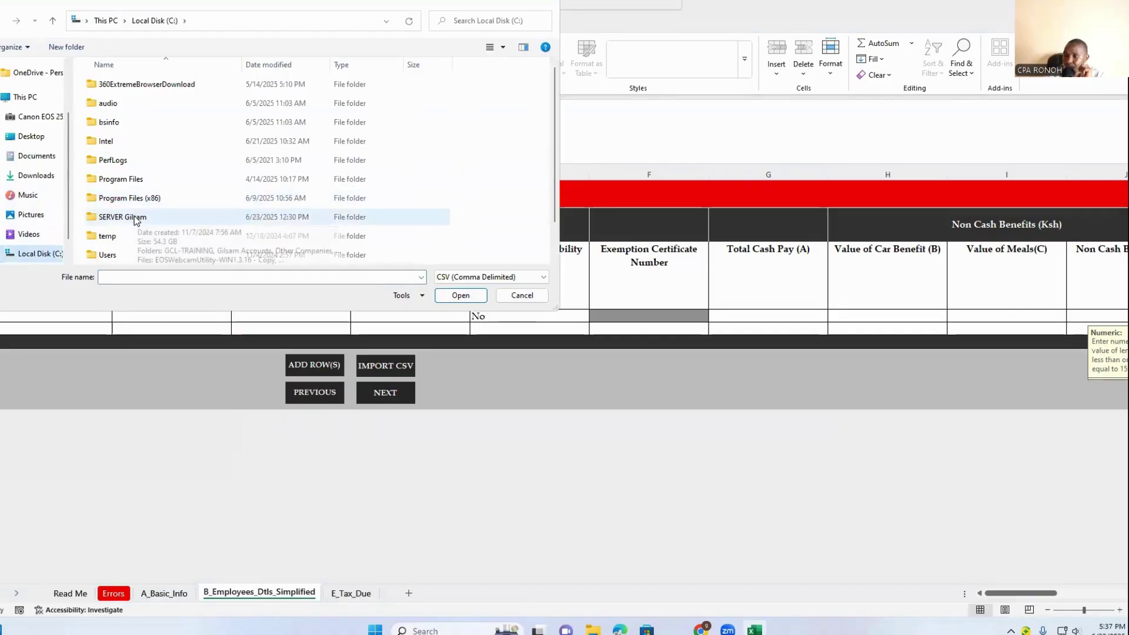
{"action": "double_click", "coordinate": [135, 218]}
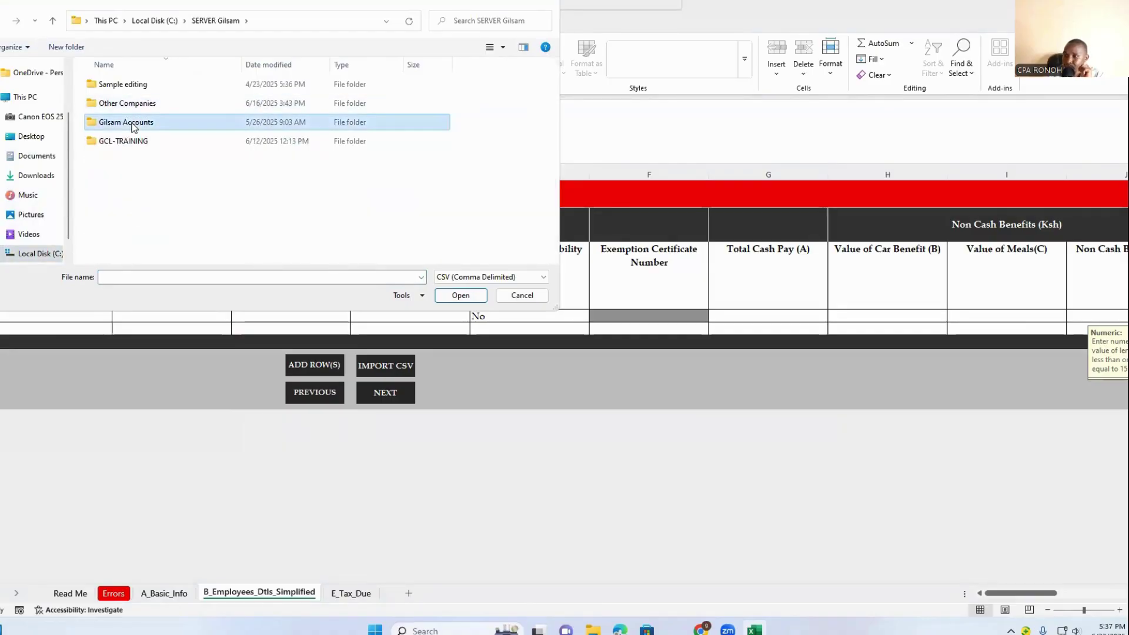
{"action": "double_click", "coordinate": [131, 122]}
{"action": "left_click", "coordinate": [132, 125]}
{"action": "double_click", "coordinate": [131, 122]}
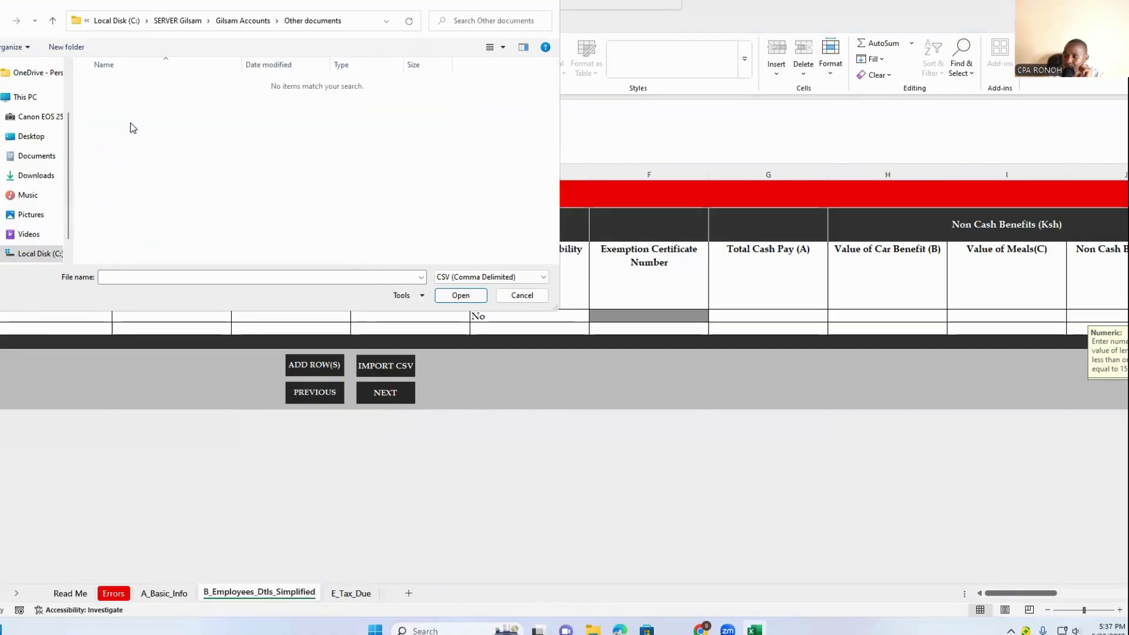
{"action": "left_click", "coordinate": [53, 21]}
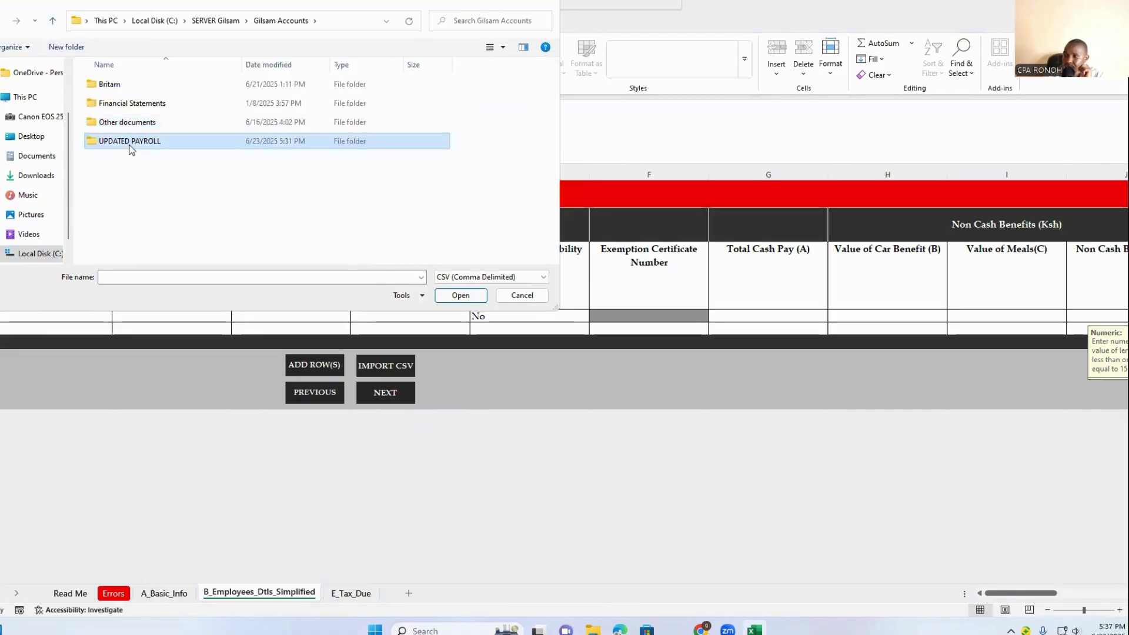
{"action": "double_click", "coordinate": [129, 141]}
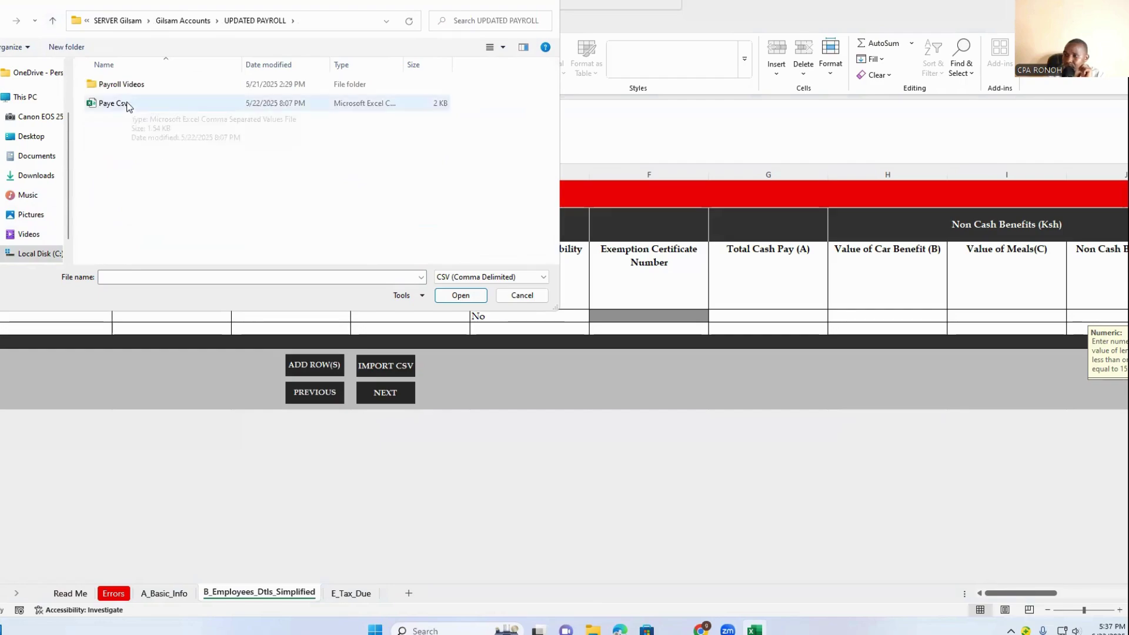
- Select the employee range A1:F13 on the payroll workbook's P10-New Template sheet
{"action": "left_click", "coordinate": [52, 21]}
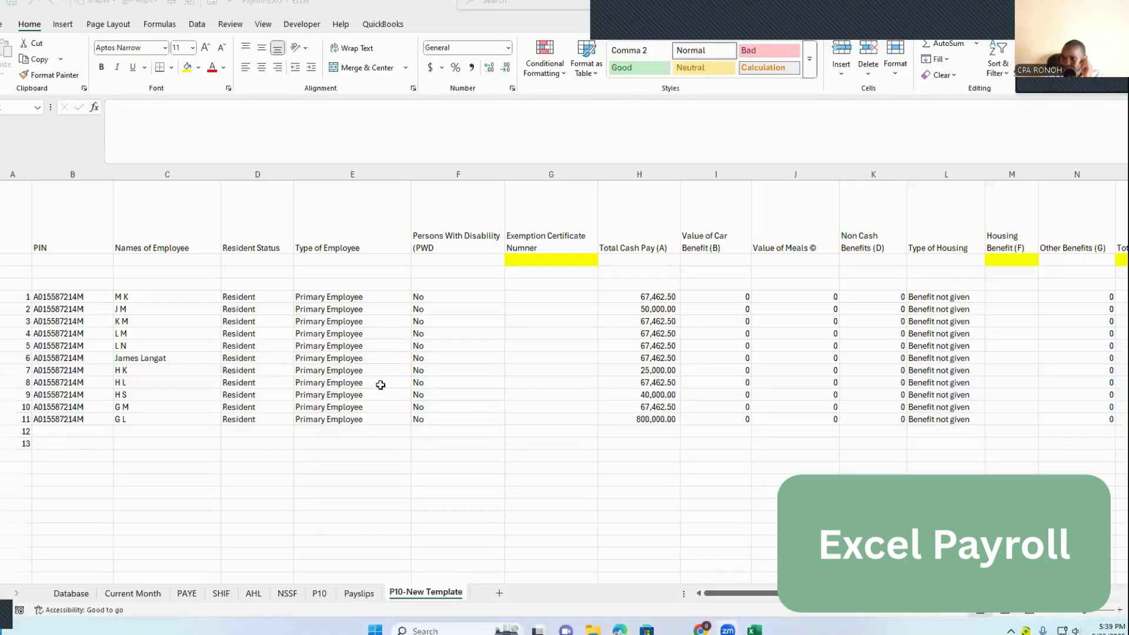
{"action": "left_click", "coordinate": [259, 455]}
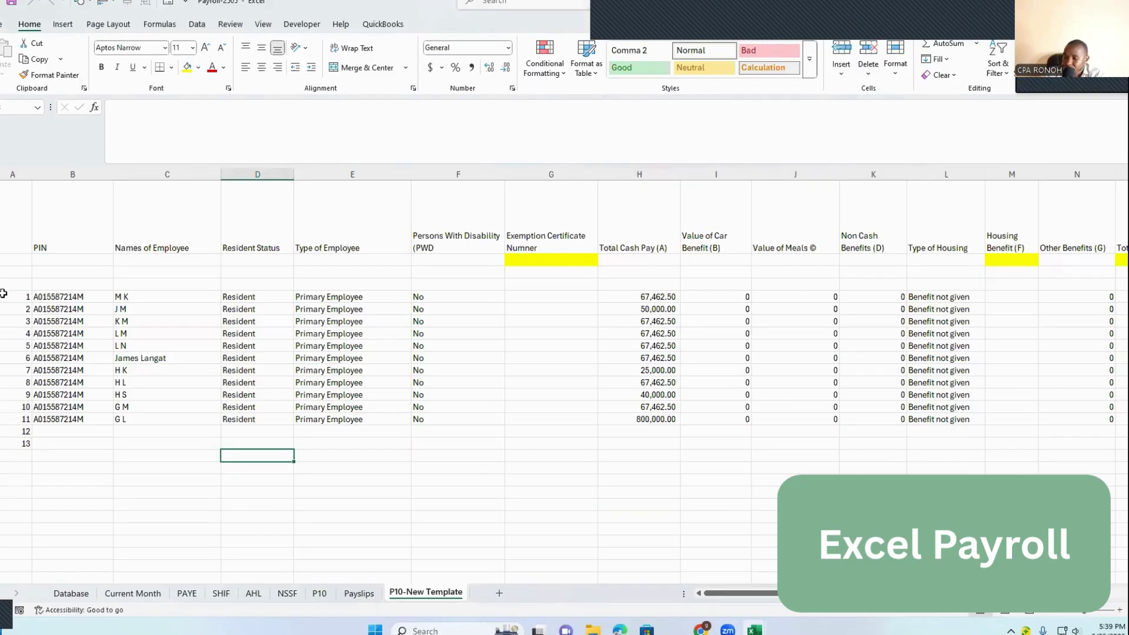
{"action": "left_click_drag", "start_coordinate": [3, 294], "coordinate": [473, 440]}
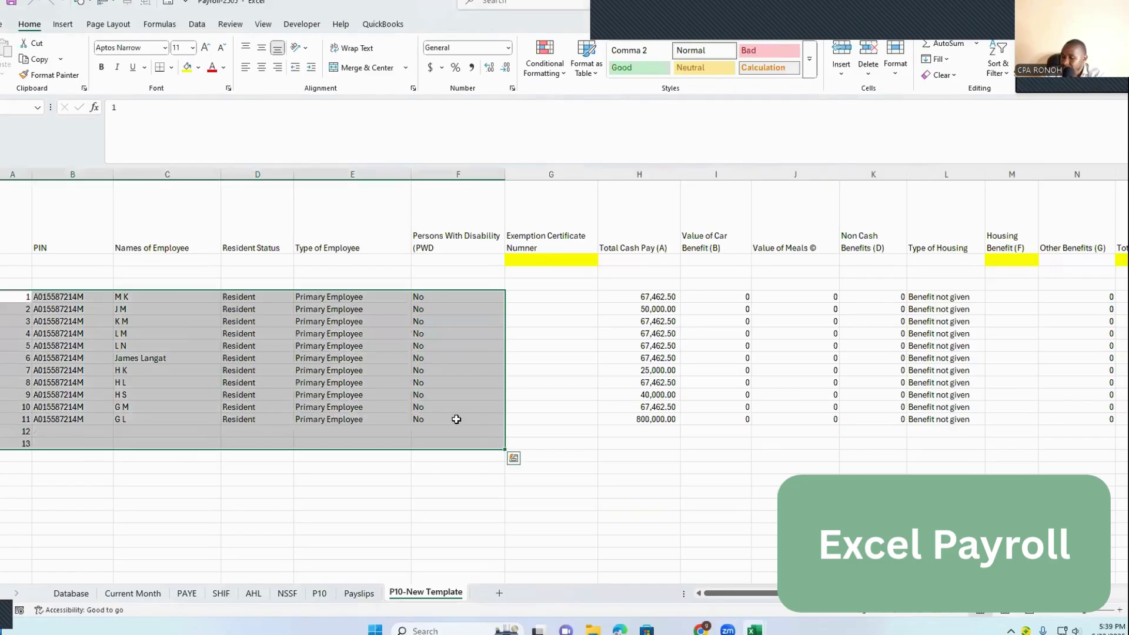
- Create a blank workbook and copy the entire P10-New Template payroll sheet
{"action": "left_click", "coordinate": [379, 517]}
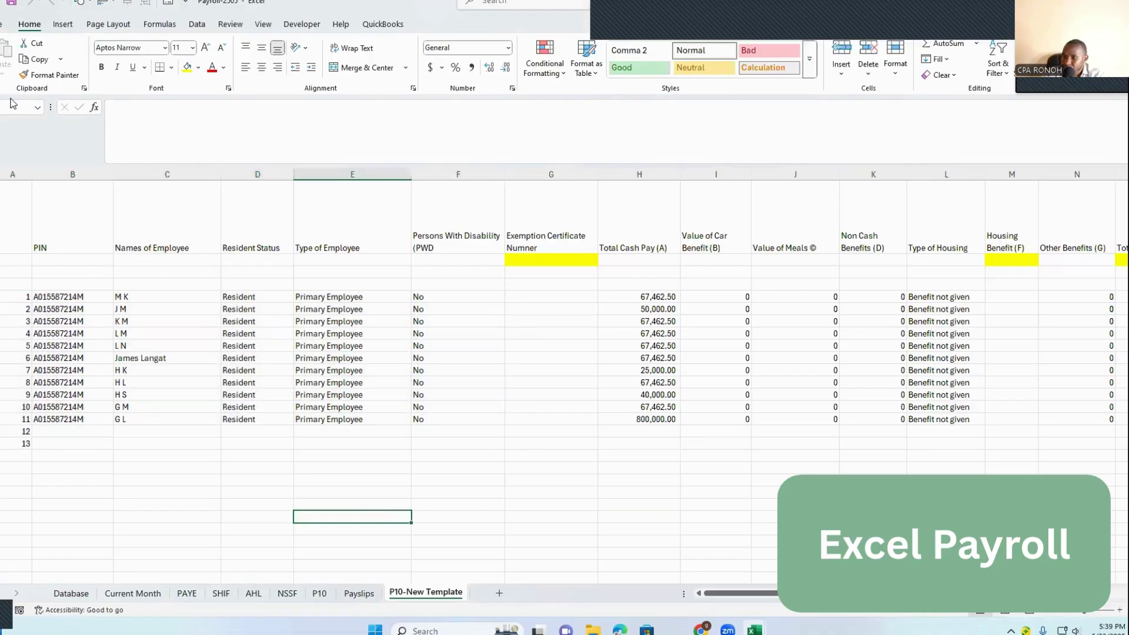
{"action": "left_click", "coordinate": [3, 30]}
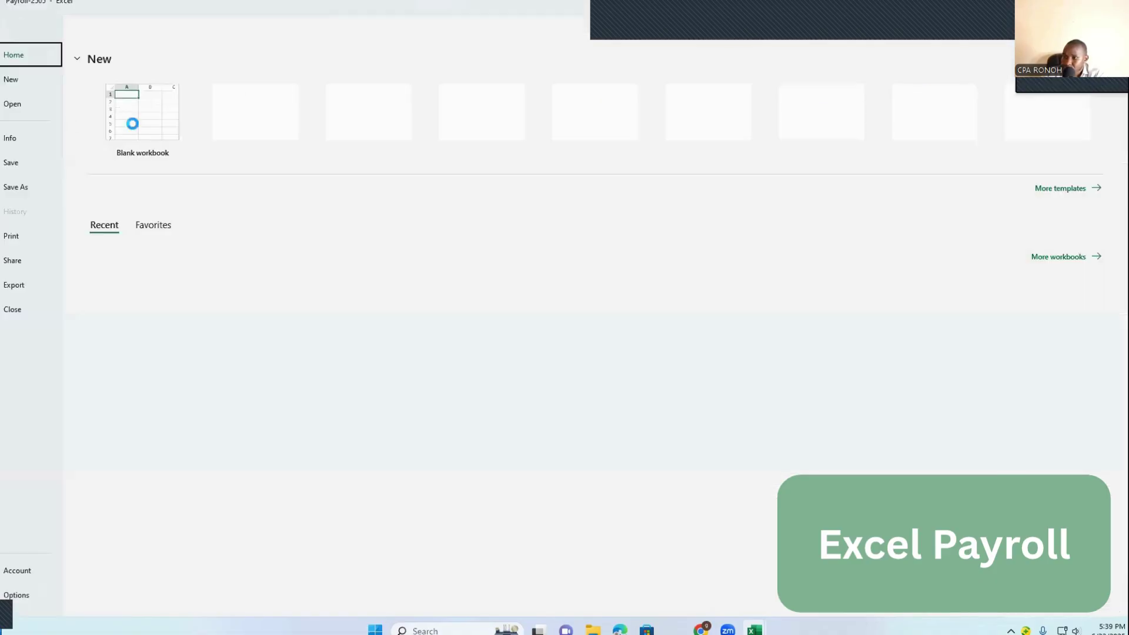
{"action": "key", "text": "ctrl+n"}
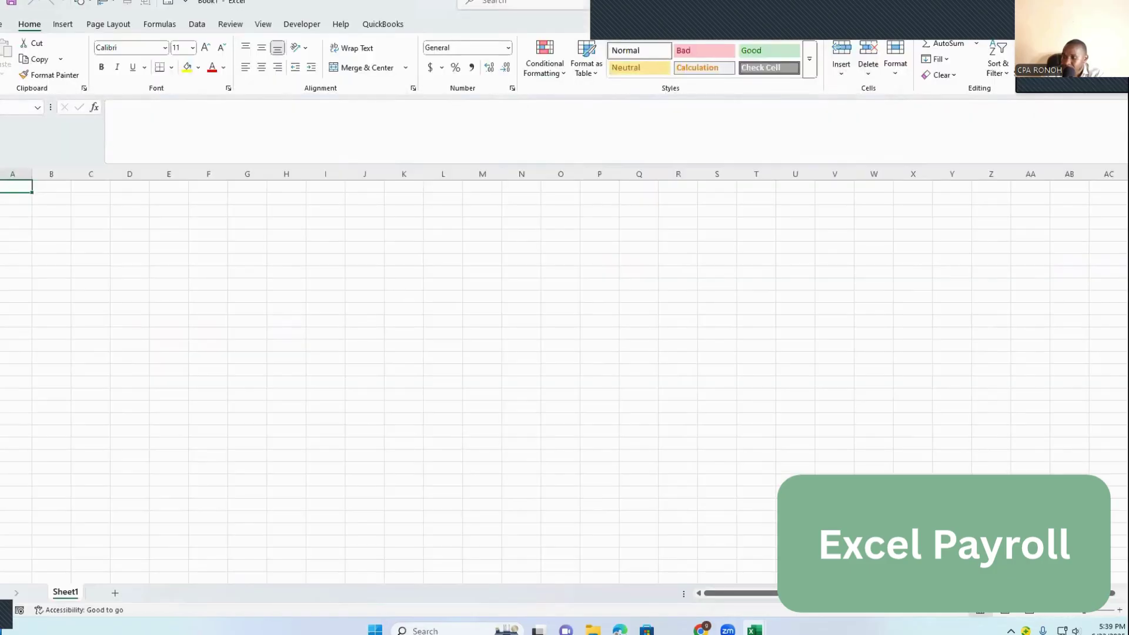
{"action": "mouse_move", "coordinate": [620, 629]}
{"action": "key", "text": "ctrl+w"}
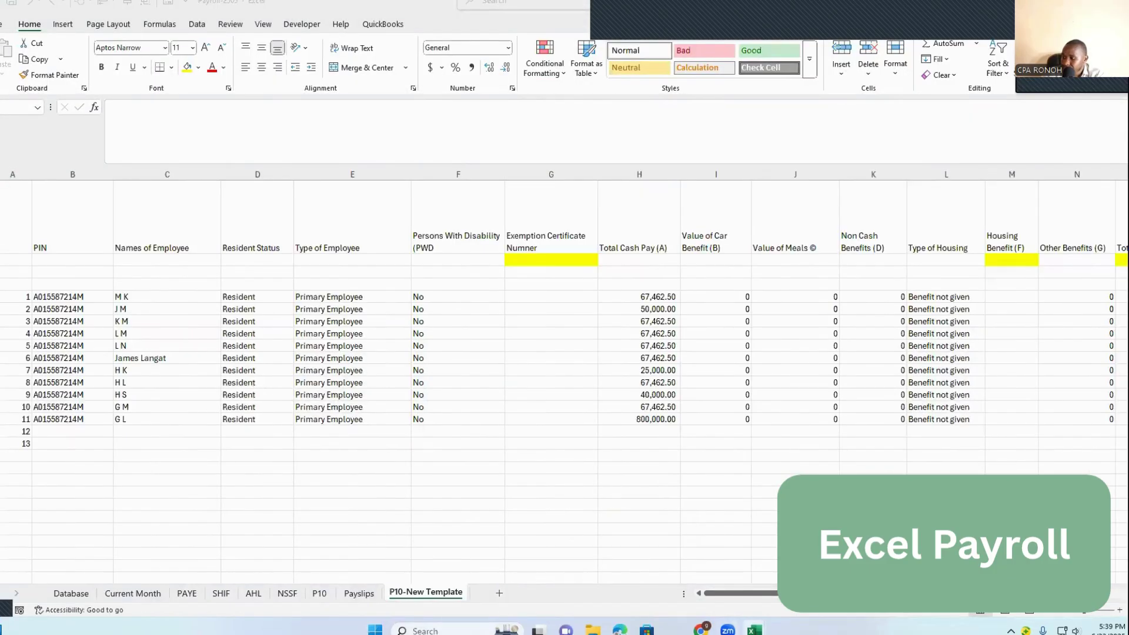
{"action": "left_click", "coordinate": [176, 308]}
{"action": "key", "text": "ctrl+a"}
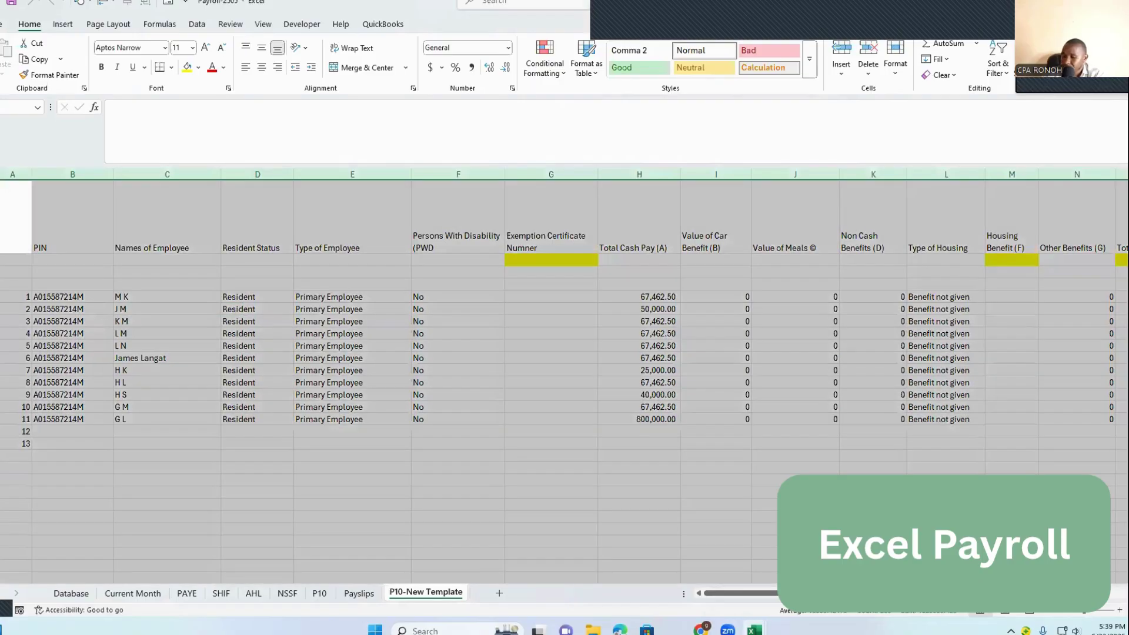
{"action": "key", "text": "ctrl+c"}
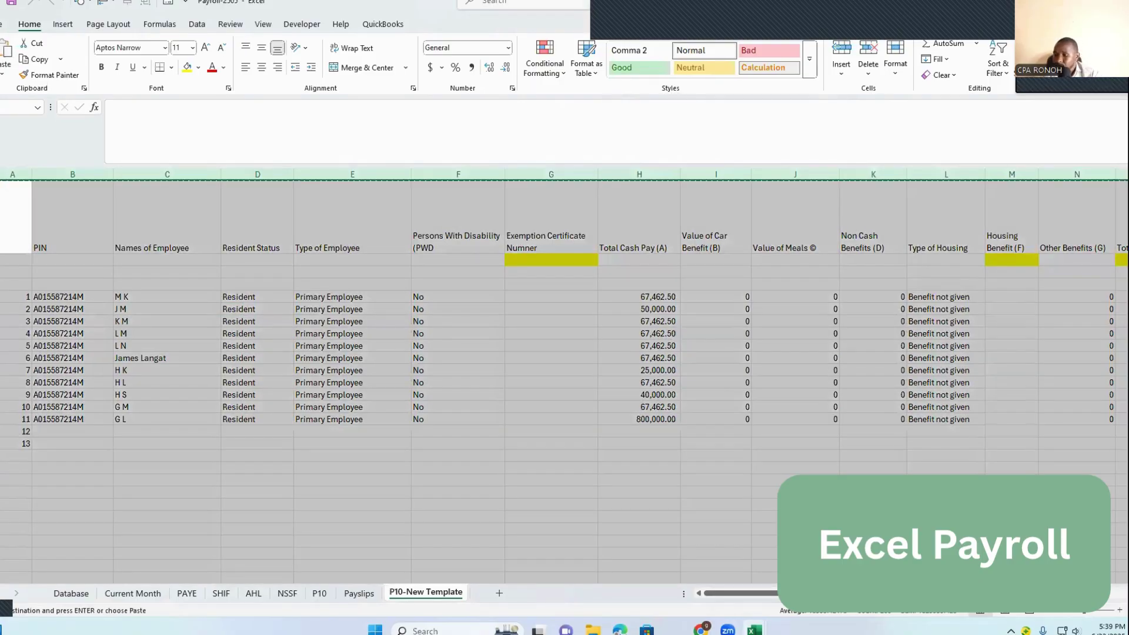
- Paste the payroll table into Book1, check its PIN and name formulas, and copy it again
{"action": "mouse_move", "coordinate": [755, 630]}
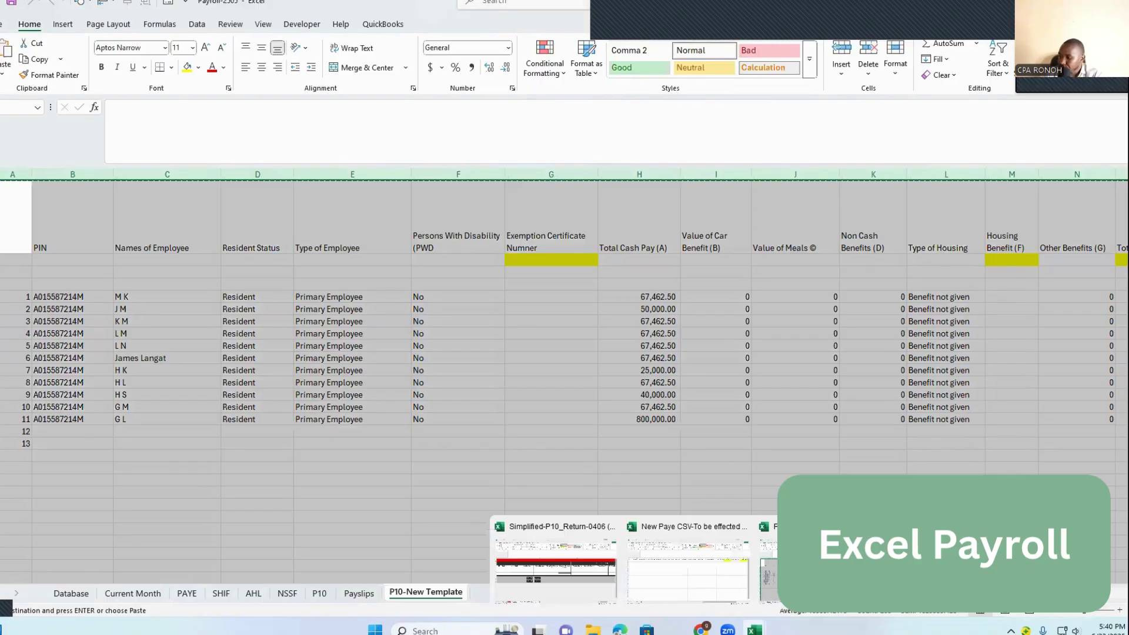
{"action": "key", "text": "ctrl+n"}
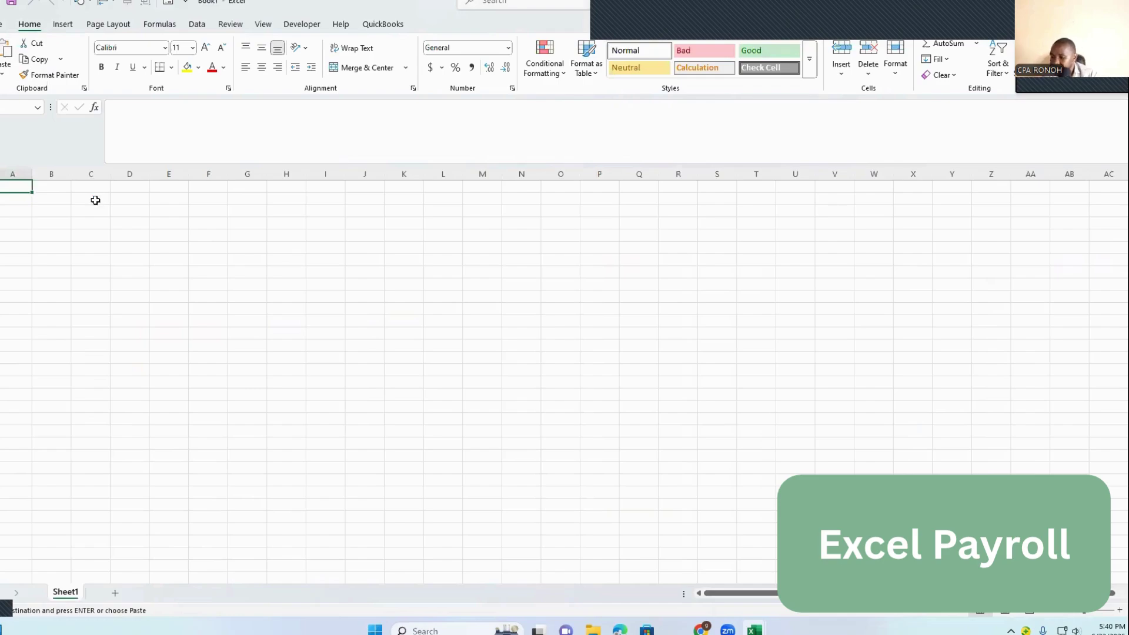
{"action": "key", "text": "ctrl+v"}
{"action": "left_click", "coordinate": [458, 260]}
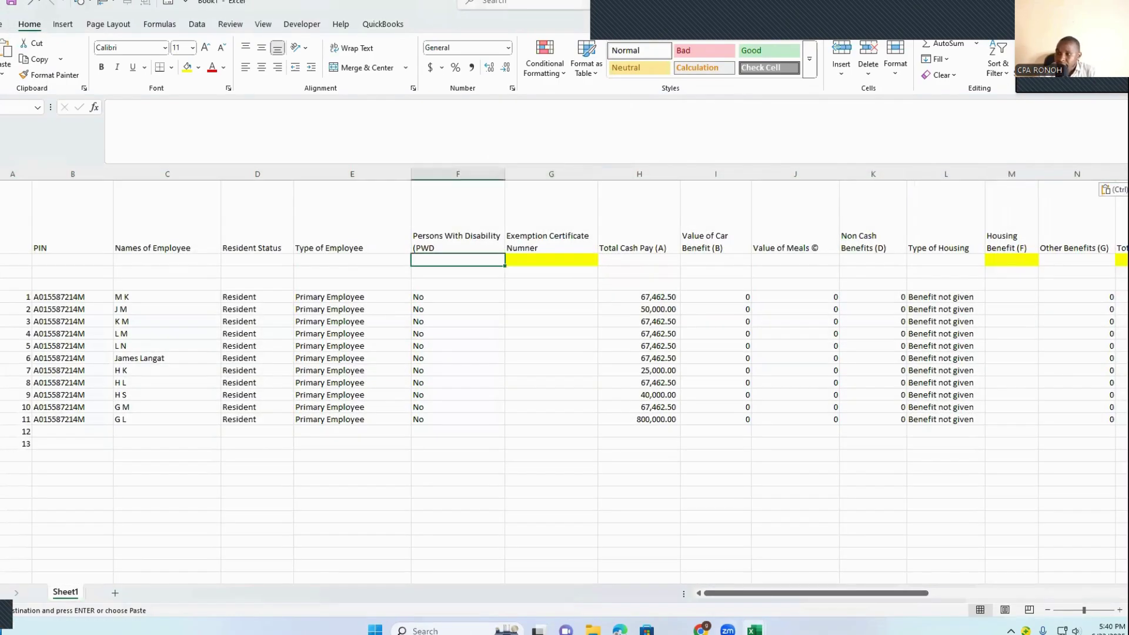
{"action": "left_click", "coordinate": [14, 218]}
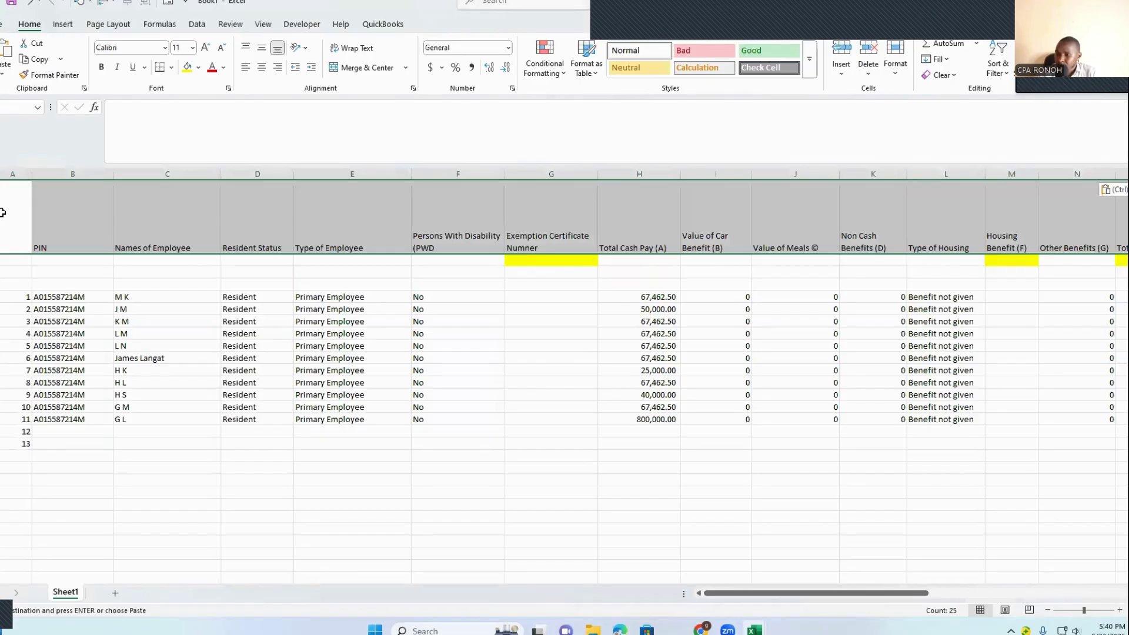
{"action": "left_click", "coordinate": [74, 299]}
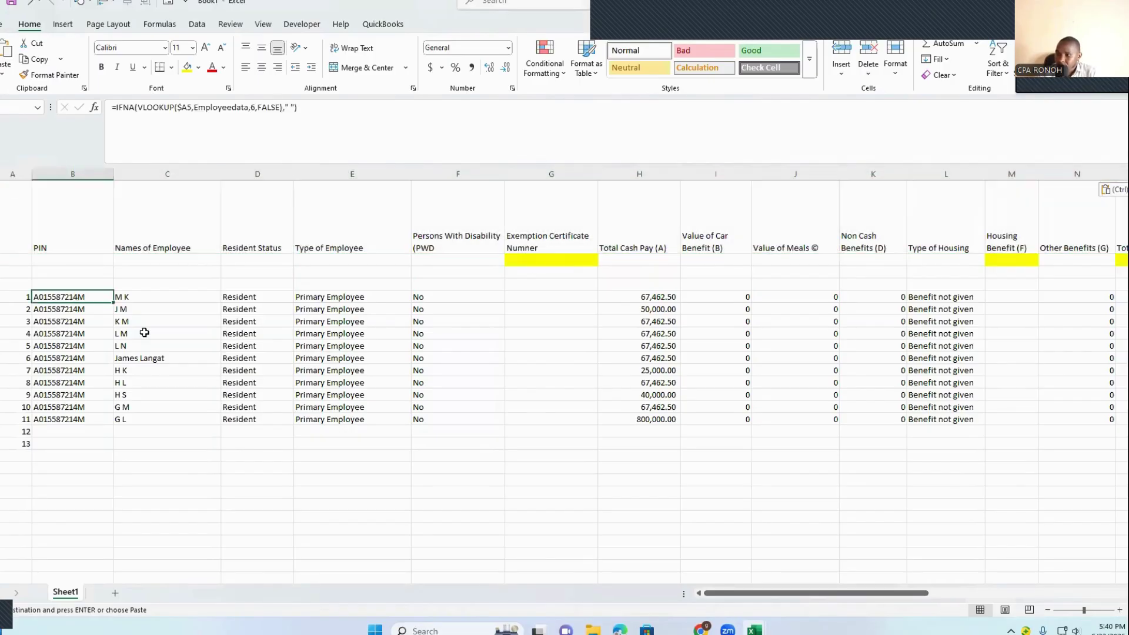
{"action": "left_click", "coordinate": [167, 333]}
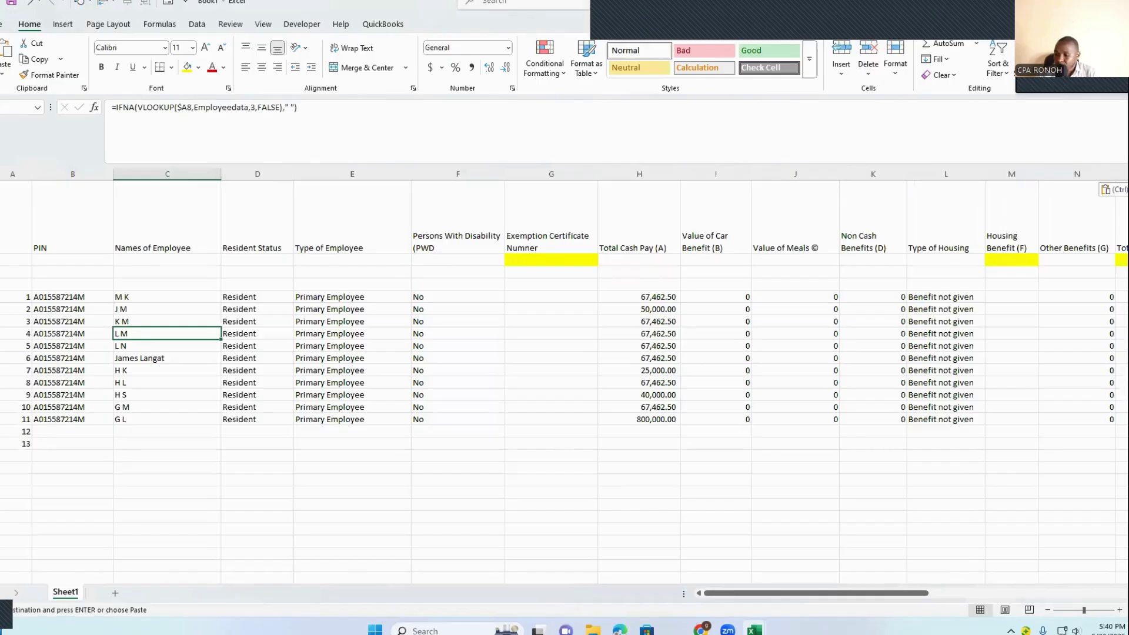
{"action": "key", "text": "ctrl+a"}
{"action": "key", "text": "ctrl+c"}
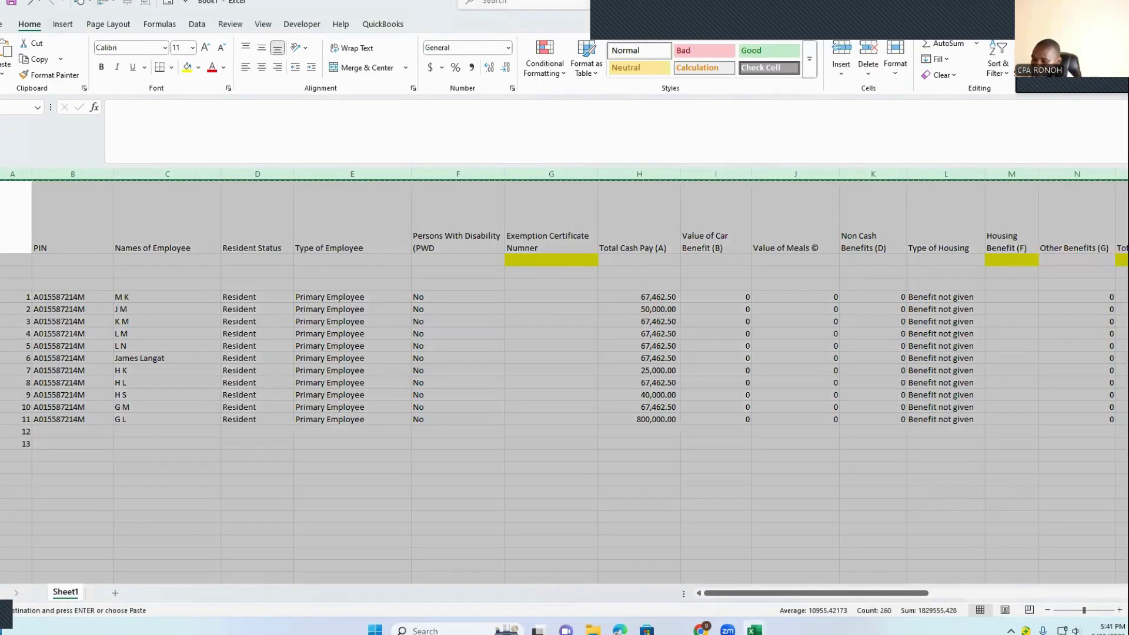
- Paste the copied sheet back as values only
{"action": "key", "text": "ctrl+alt+v"}
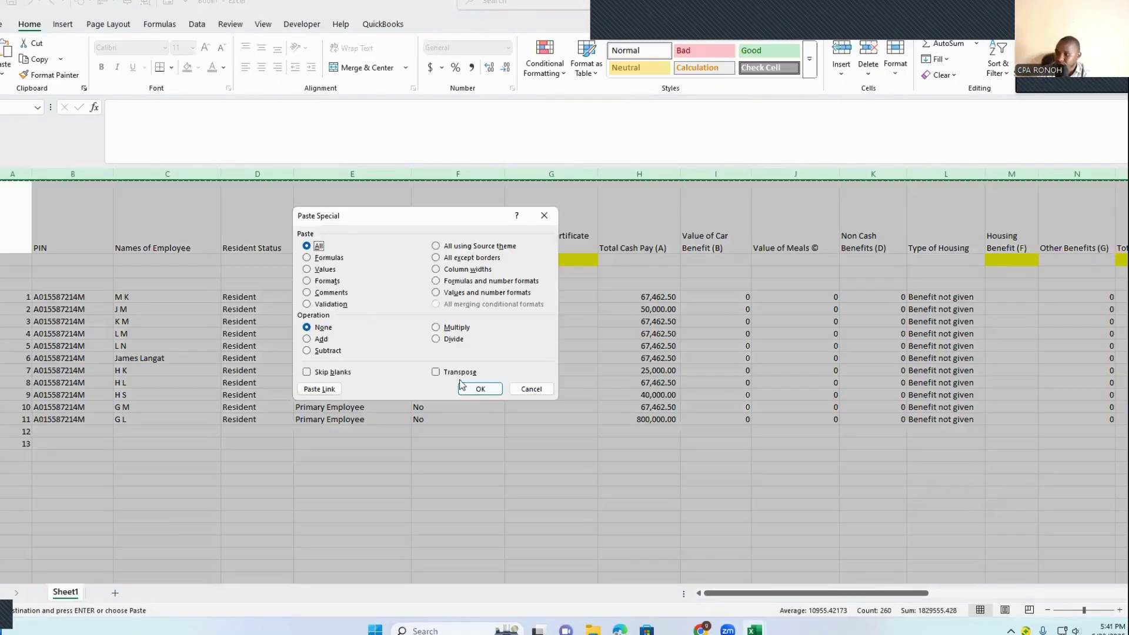
{"action": "key", "text": "v"}
{"action": "left_click", "coordinate": [482, 391]}
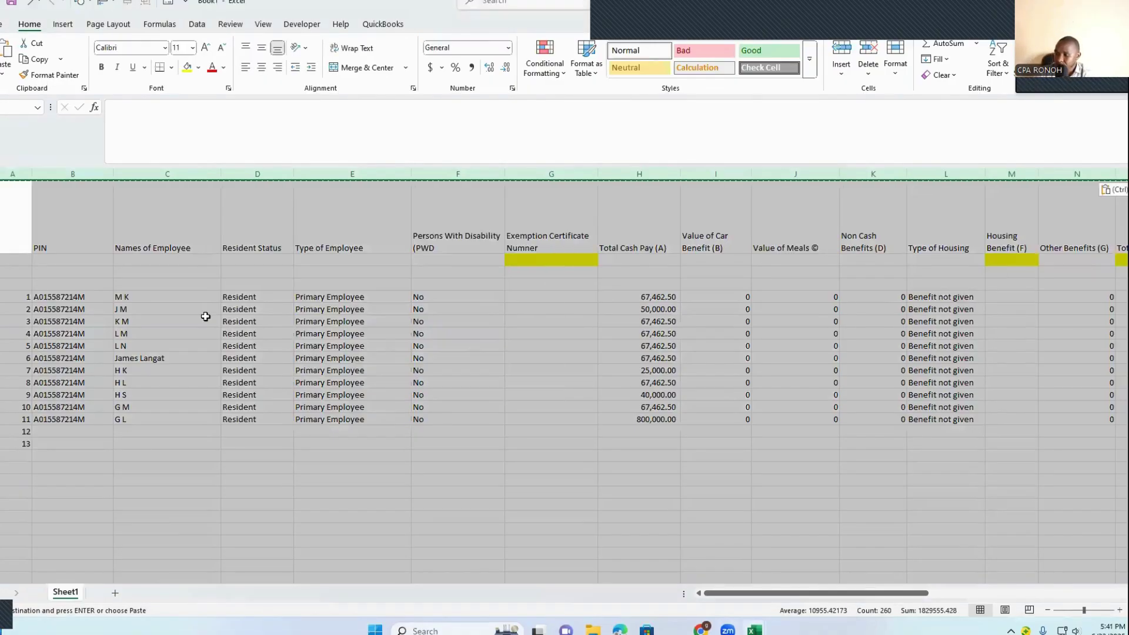
{"action": "left_click", "coordinate": [136, 356]}
- Delete the header rows so the employee data starts at row 1
{"action": "left_click_drag", "start_coordinate": [10, 256], "coordinate": [69, 291]}
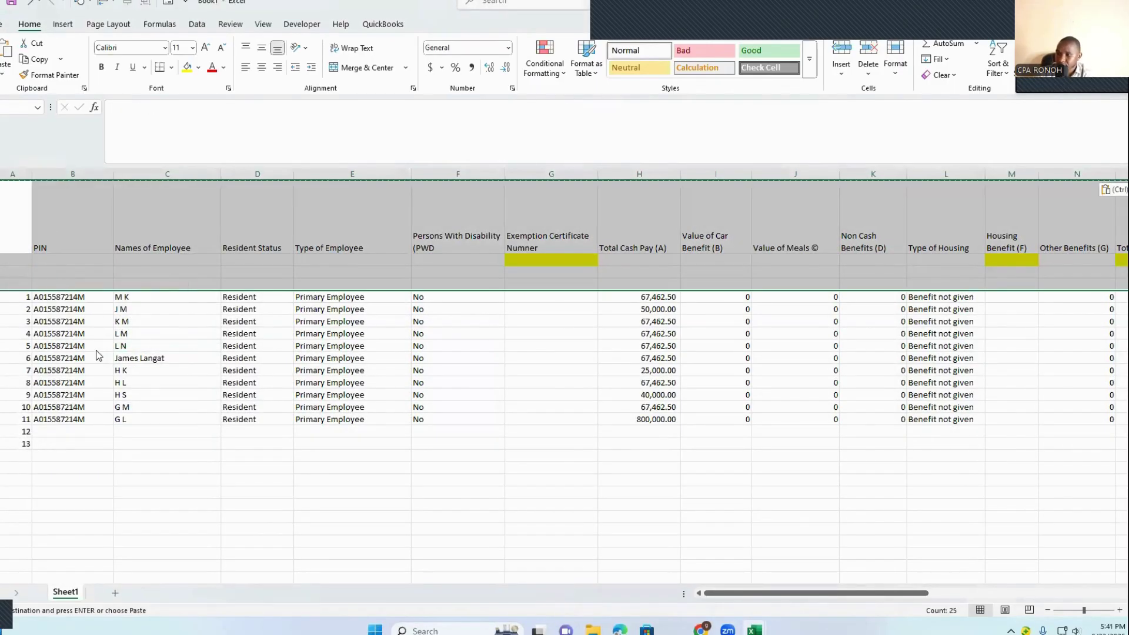
{"action": "right_click", "coordinate": [51, 231]}
{"action": "left_click", "coordinate": [88, 374]}
{"action": "left_click", "coordinate": [106, 330]}
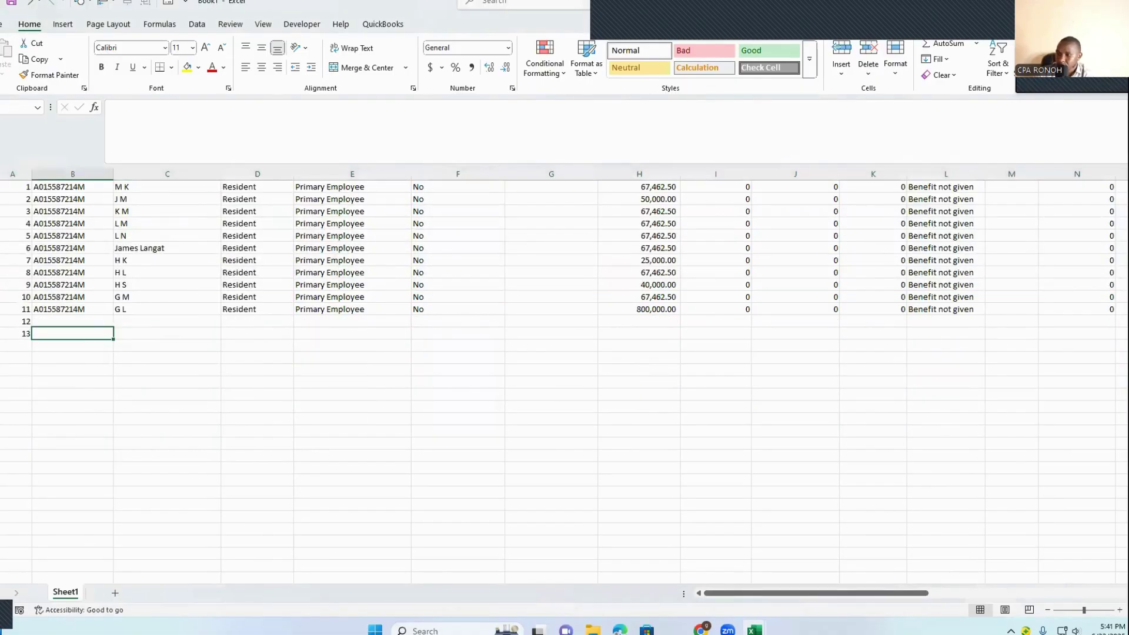
{"action": "left_click_drag", "start_coordinate": [12, 321], "coordinate": [10, 408]}
{"action": "right_click", "coordinate": [76, 356]}
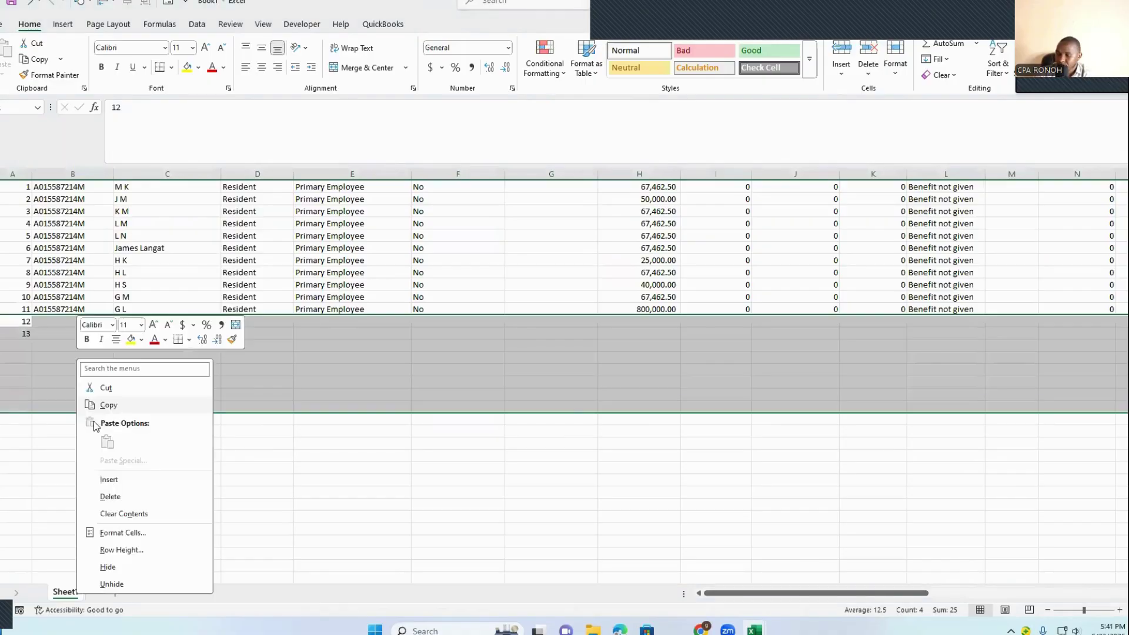
{"action": "left_click", "coordinate": [514, 449]}
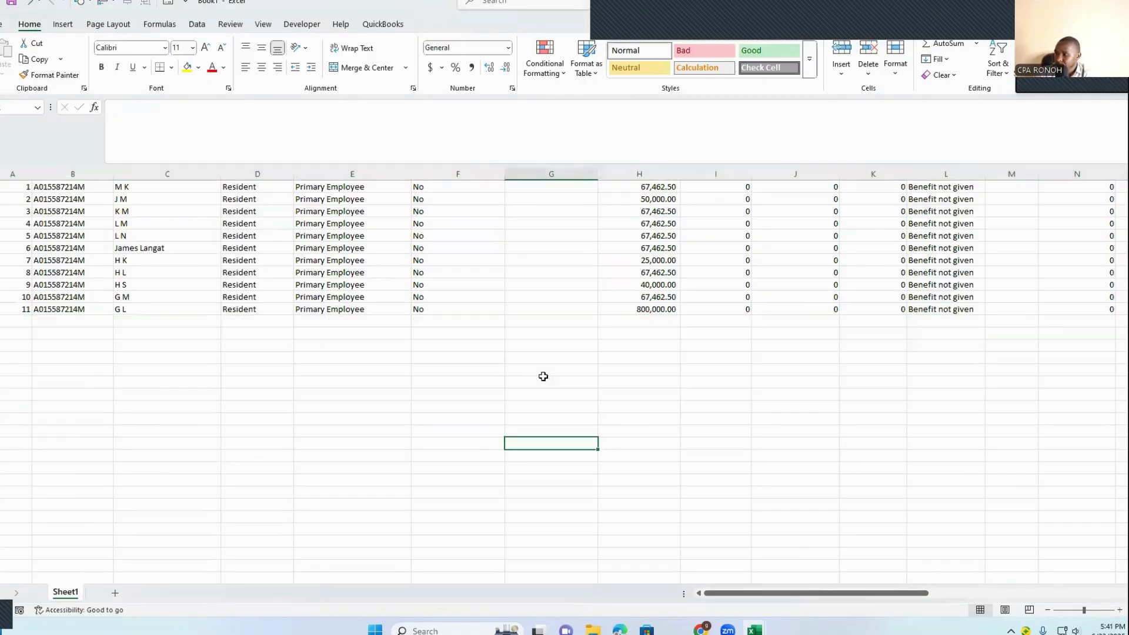
- Delete serial-number column A so the employee PINs lead the sheet
{"action": "left_click_drag", "start_coordinate": [805, 594], "coordinate": [1021, 599]}
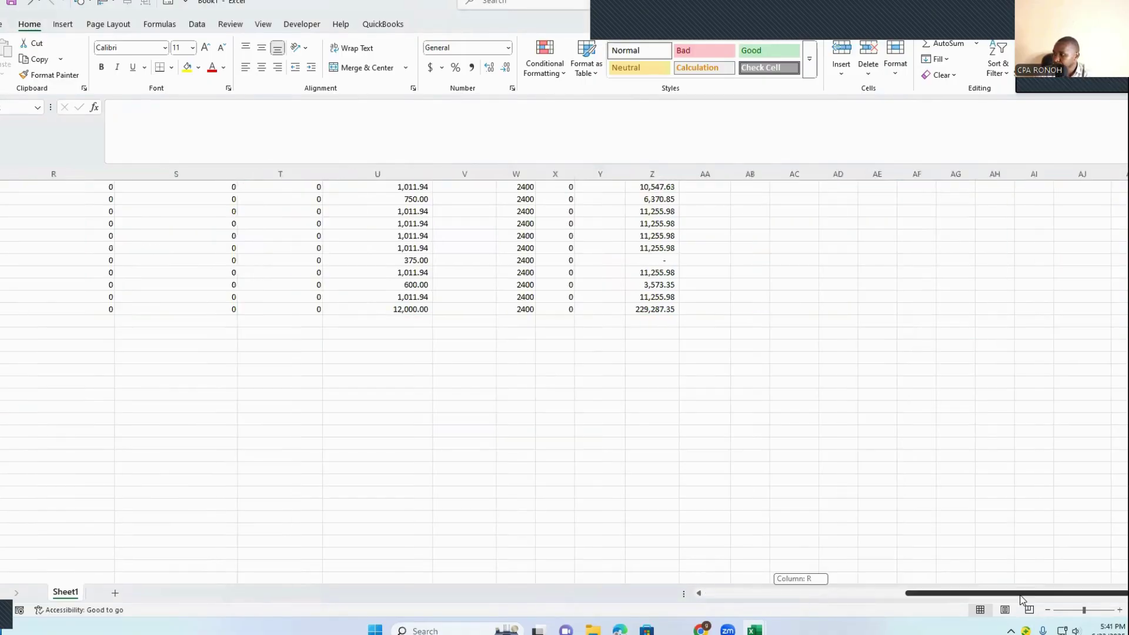
{"action": "left_click_drag", "start_coordinate": [745, 576], "coordinate": [605, 571]}
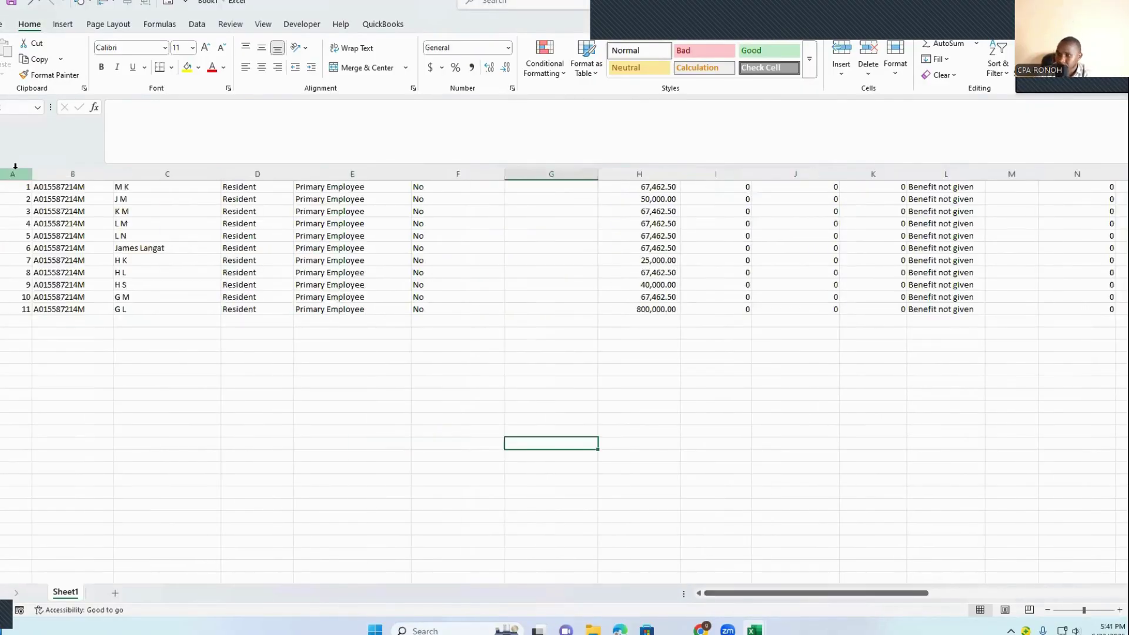
{"action": "right_click", "coordinate": [12, 168]}
{"action": "left_click", "coordinate": [49, 313]}
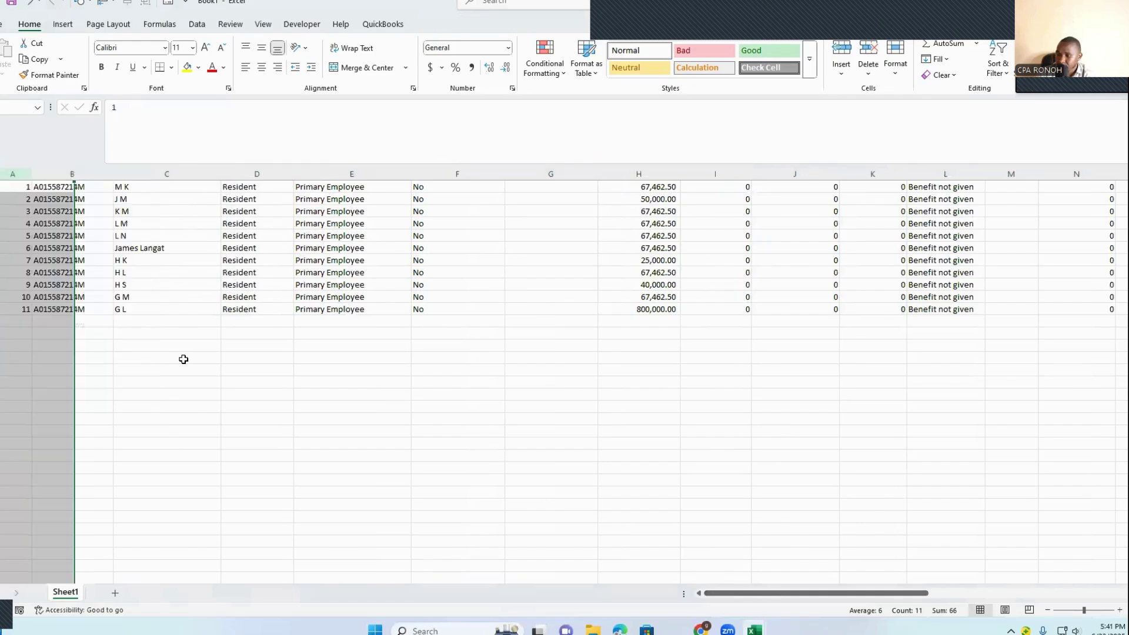
{"action": "left_click", "coordinate": [181, 358]}
{"action": "left_click", "coordinate": [478, 174]}
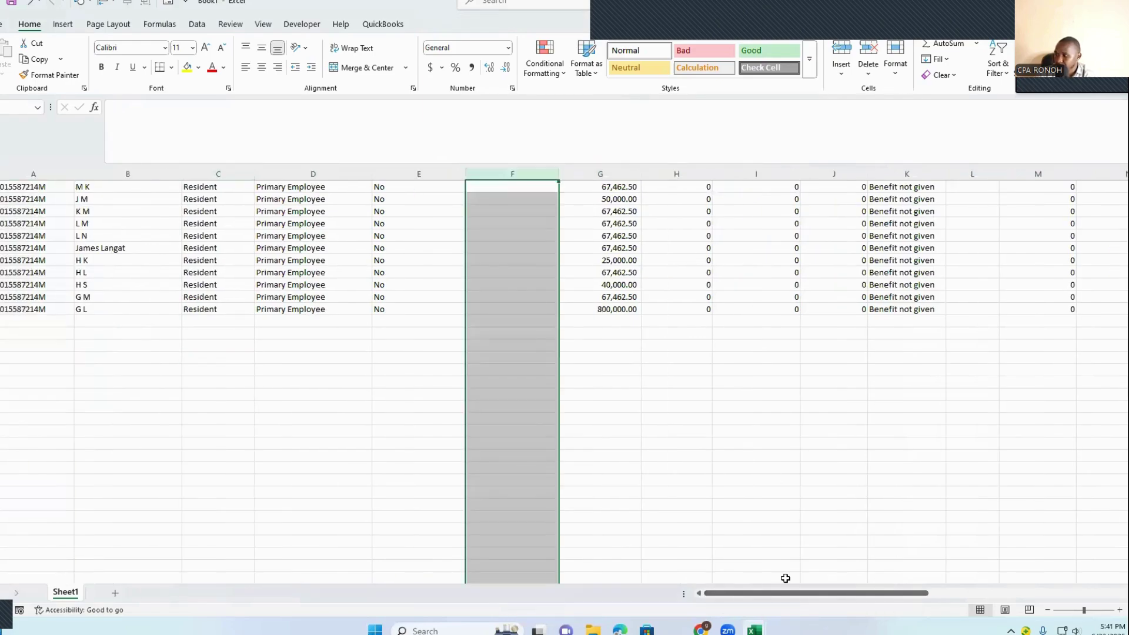
{"action": "left_click_drag", "start_coordinate": [755, 591], "coordinate": [403, 429]}
- In the P10 employee details sheet, scroll left until the PIN of Employee column shows
{"action": "left_click", "coordinate": [418, 431]}
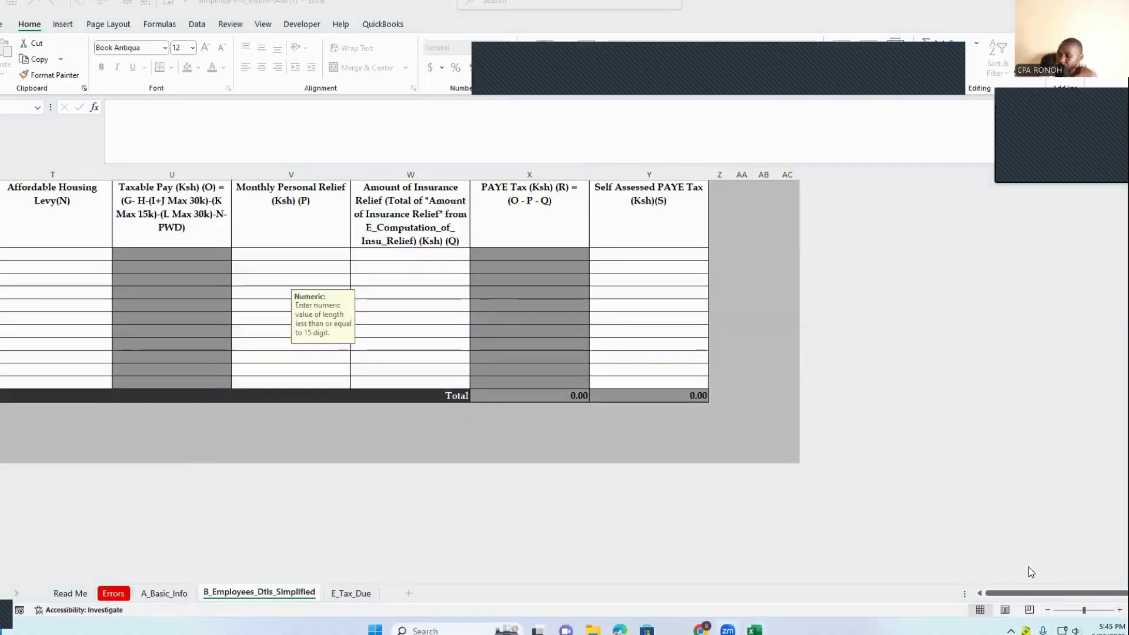
{"action": "left_click", "coordinate": [980, 593]}
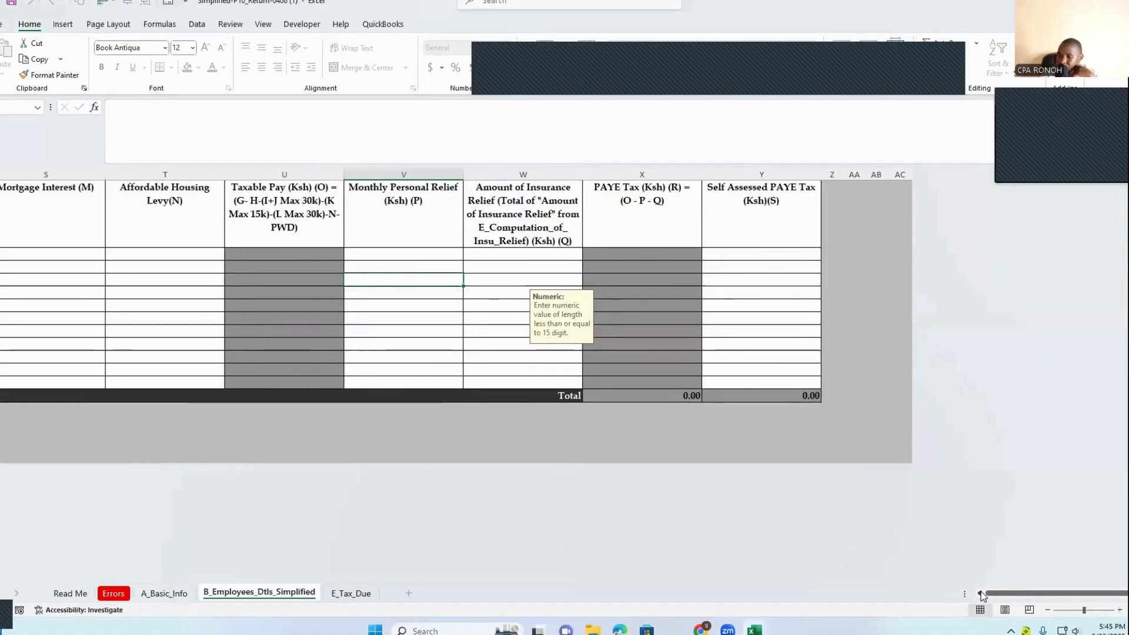
{"action": "left_click", "coordinate": [980, 593]}
{"action": "left_click", "coordinate": [980, 593]}
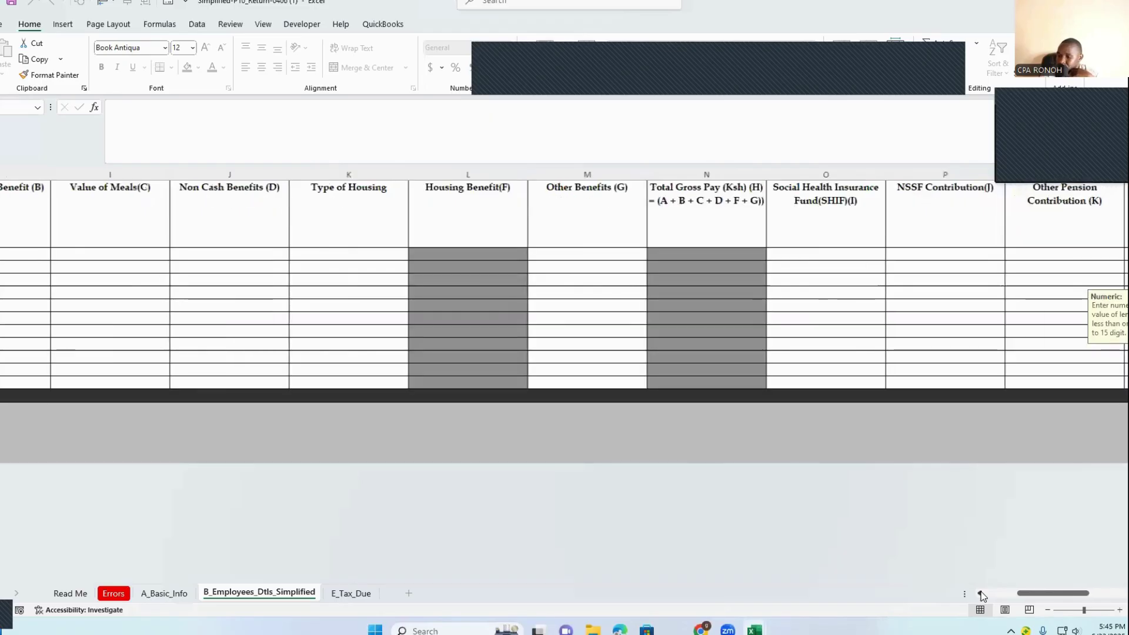
{"action": "left_click", "coordinate": [980, 594]}
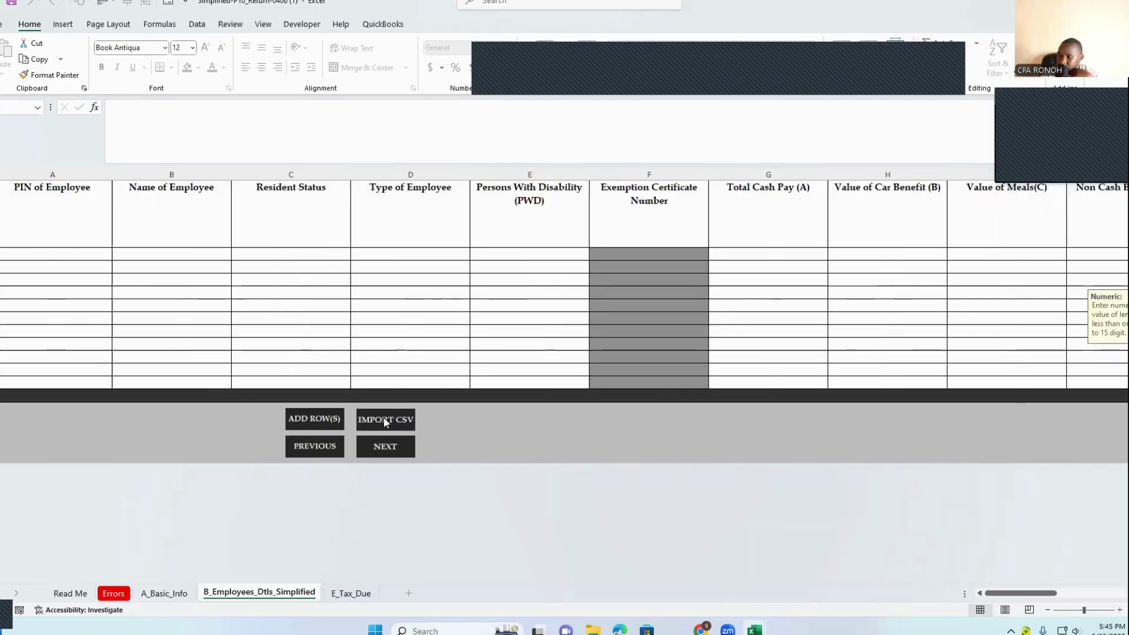
- Import NEW CSV from the UPDATED PAYROLL folder to fill in the eleven employees' details
{"action": "left_click", "coordinate": [384, 419]}
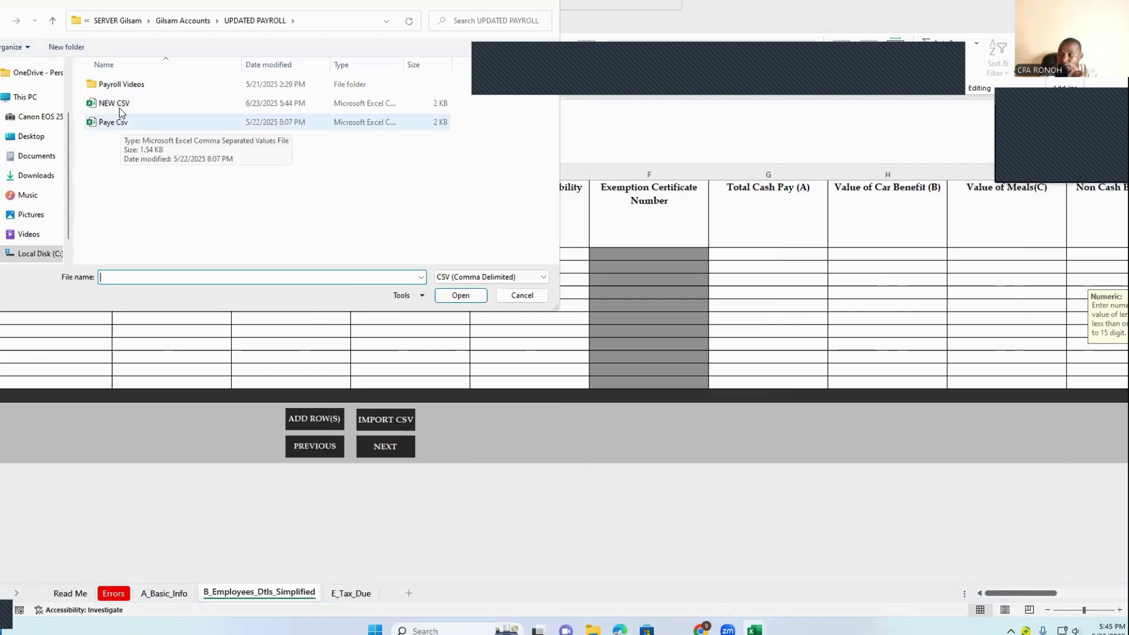
{"action": "left_click", "coordinate": [461, 295]}
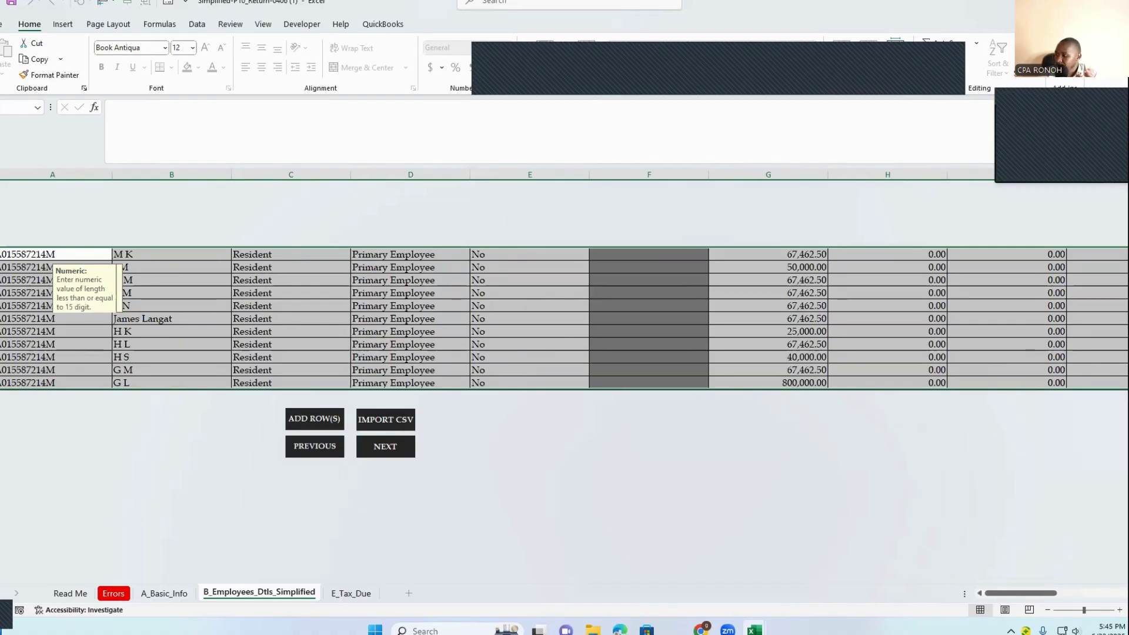
- Inspect the Monthly Personal Relief and Insurance Relief entries for all employees in columns R–Y
{"action": "scroll", "coordinate": [564, 318], "scroll_direction": "right", "scroll_amount": 5}
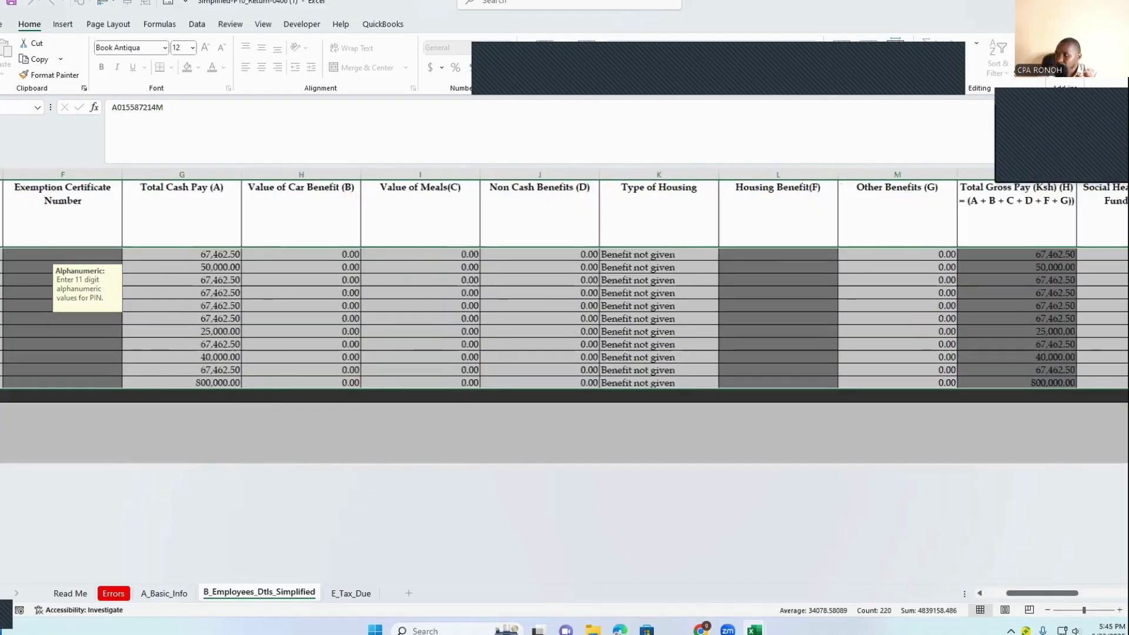
{"action": "scroll", "coordinate": [565, 317], "scroll_direction": "right", "scroll_amount": 4}
{"action": "scroll", "coordinate": [565, 318], "scroll_direction": "right", "scroll_amount": 5}
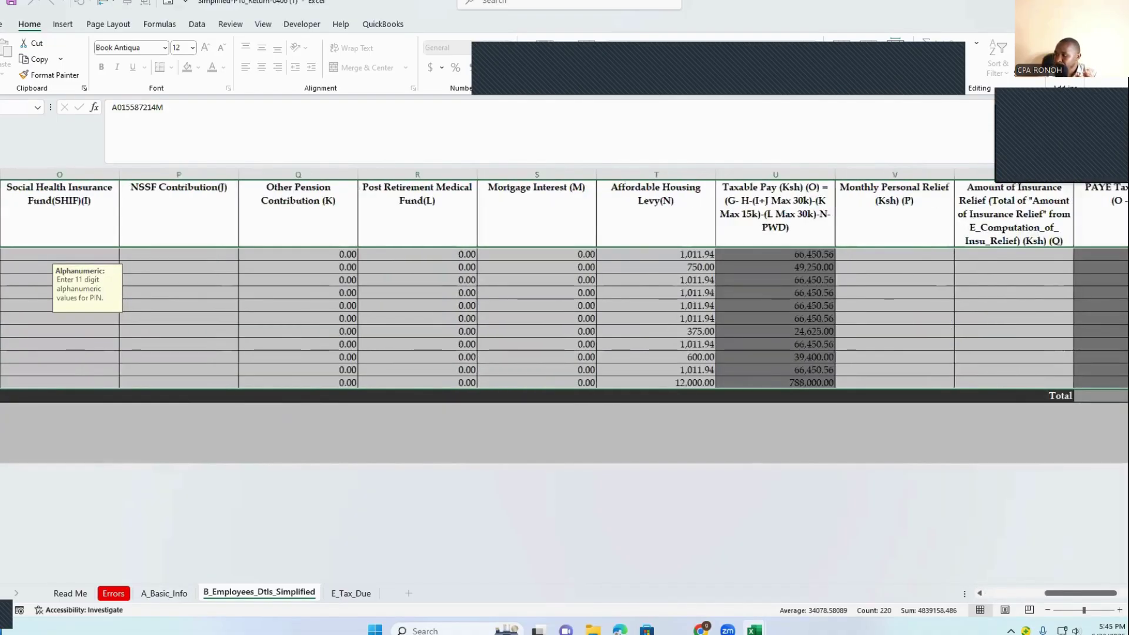
{"action": "scroll", "coordinate": [872, 457], "scroll_direction": "right", "scroll_amount": 3}
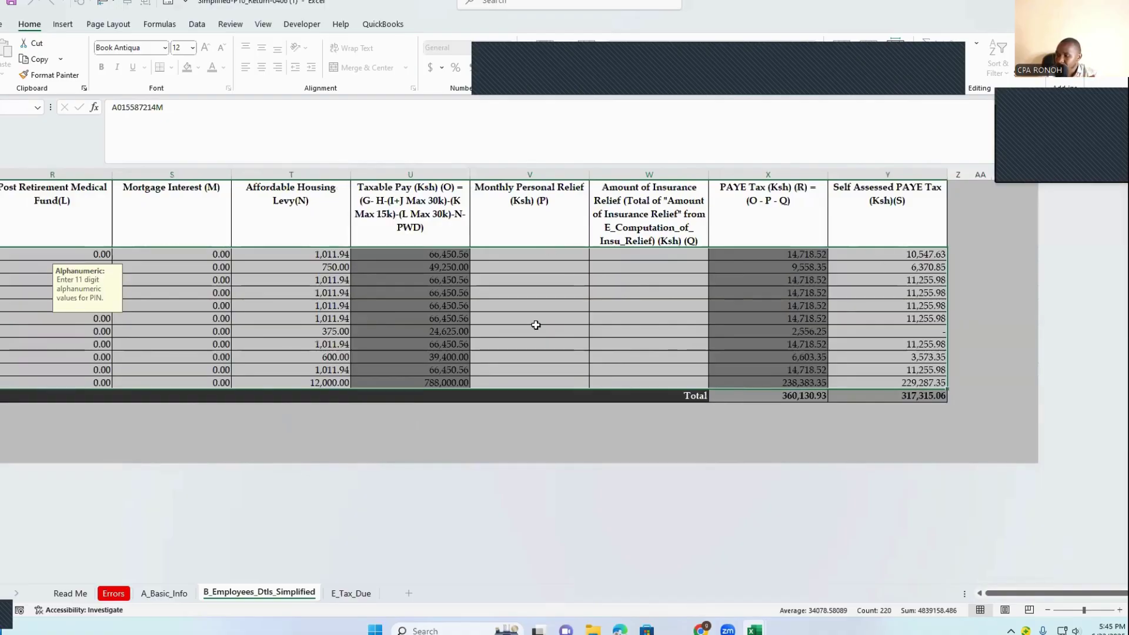
{"action": "left_click_drag", "start_coordinate": [532, 254], "coordinate": [529, 382]}
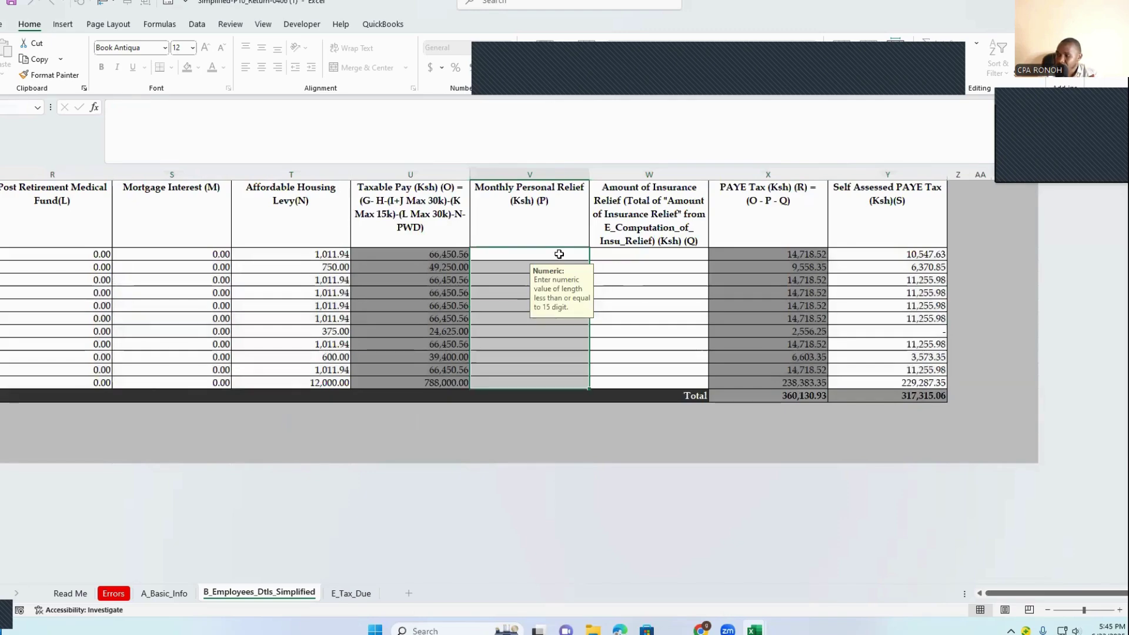
{"action": "left_click", "coordinate": [619, 255]}
{"action": "left_click_drag", "start_coordinate": [619, 255], "coordinate": [621, 367]}
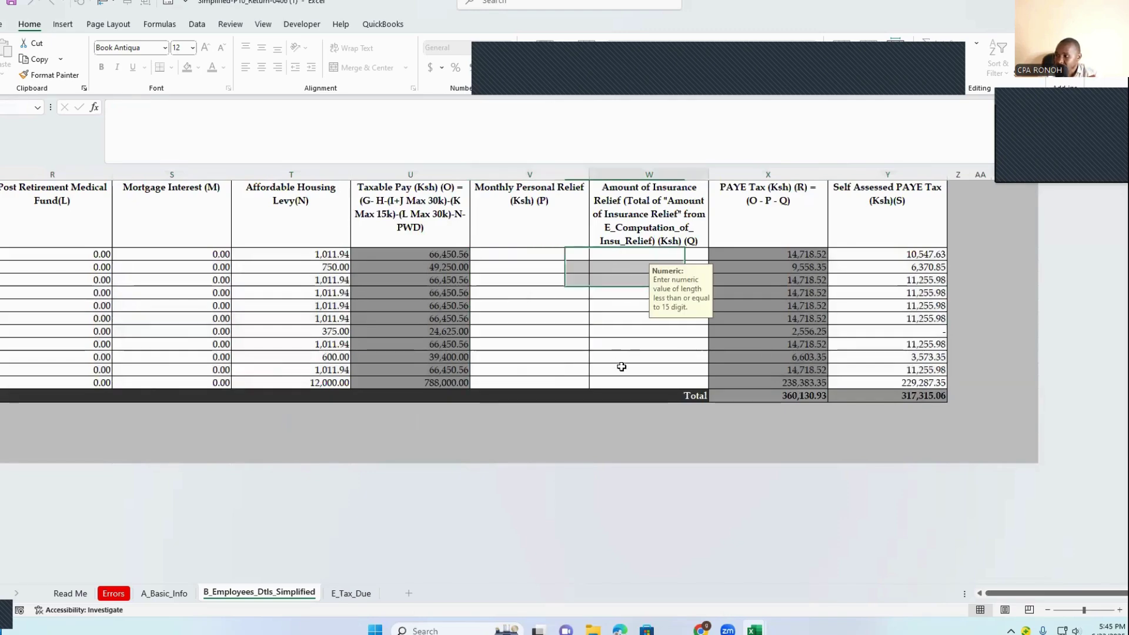
{"action": "left_click", "coordinate": [530, 264]}
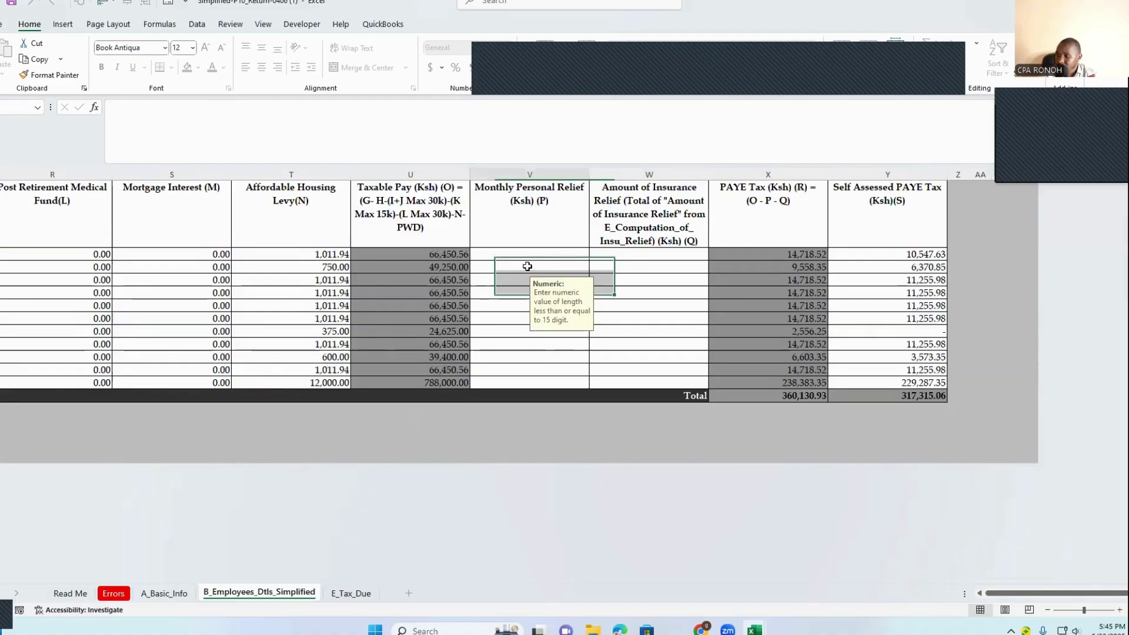
{"action": "left_click_drag", "start_coordinate": [519, 254], "coordinate": [516, 377]}
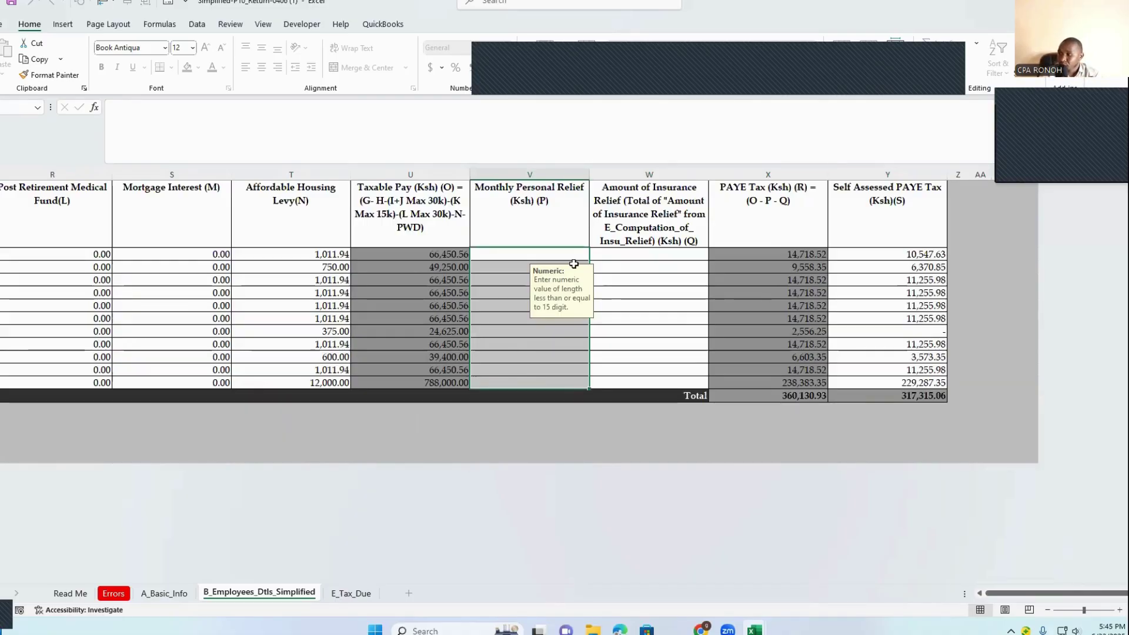
{"action": "left_click_drag", "start_coordinate": [571, 257], "coordinate": [623, 379]}
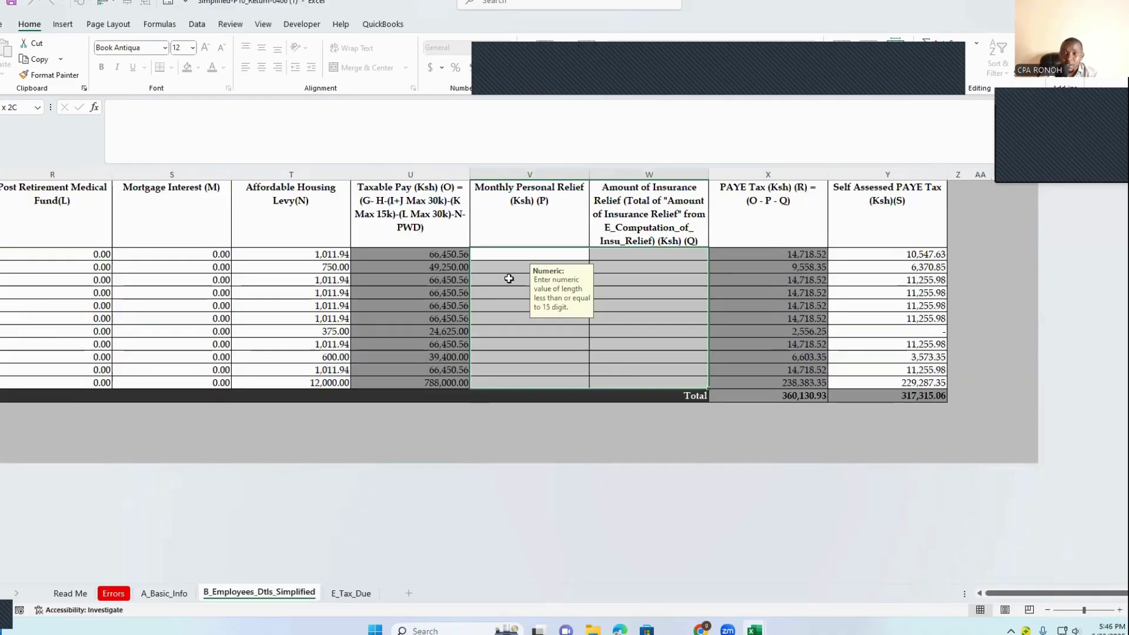
{"action": "left_click_drag", "start_coordinate": [509, 279], "coordinate": [514, 382]}
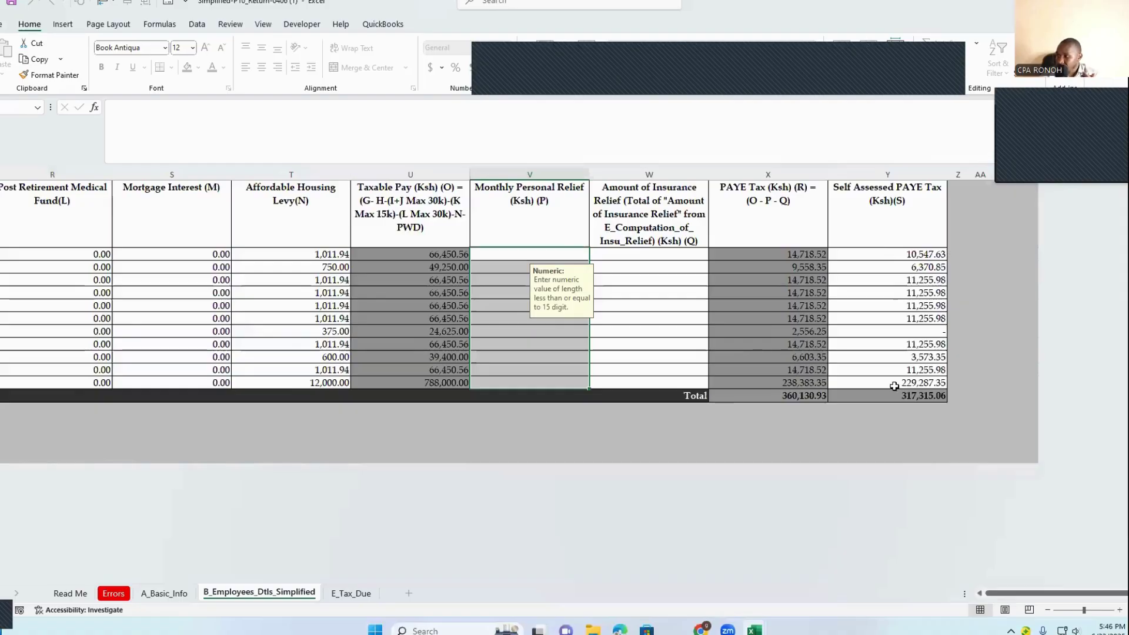